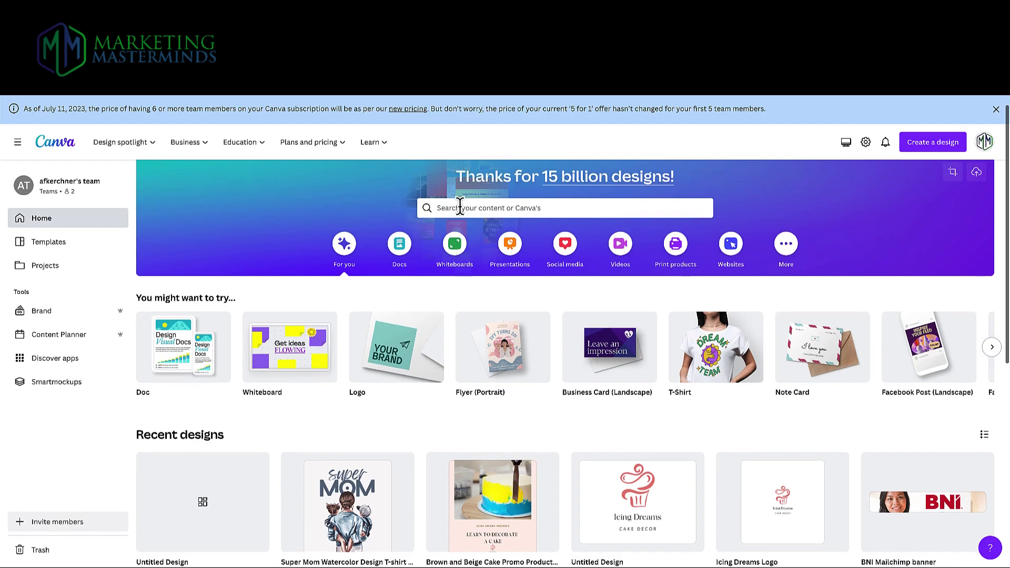
Step: Search the templates for business card designs
click(459, 205)
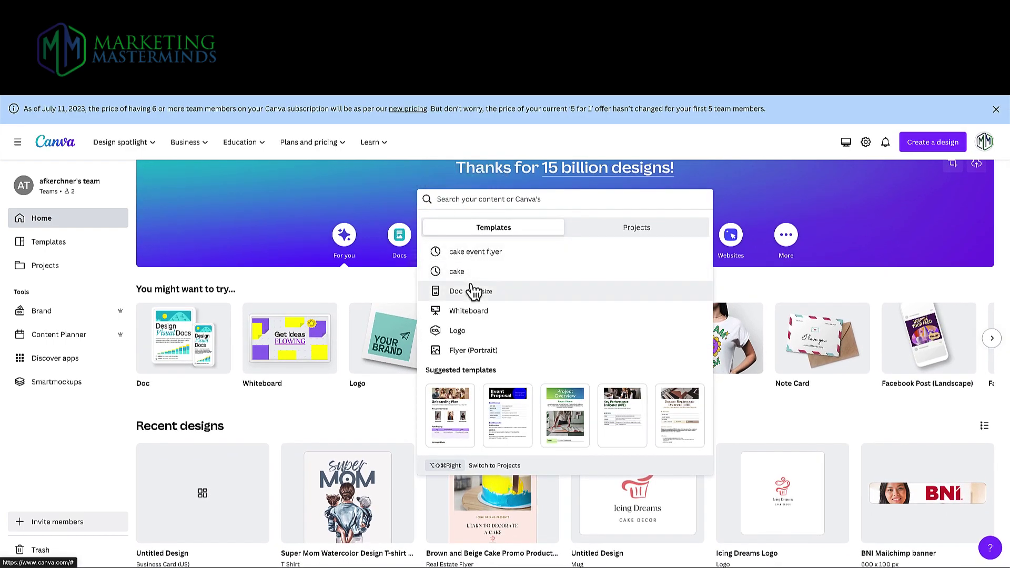
scroll(475, 291, down, 1)
scroll(475, 285, up, 2)
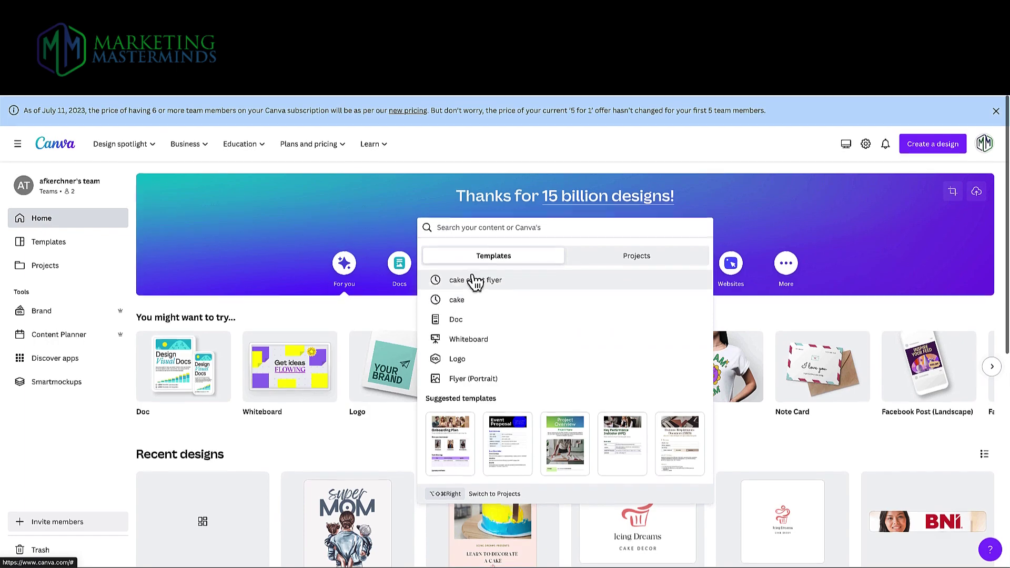
text(business)
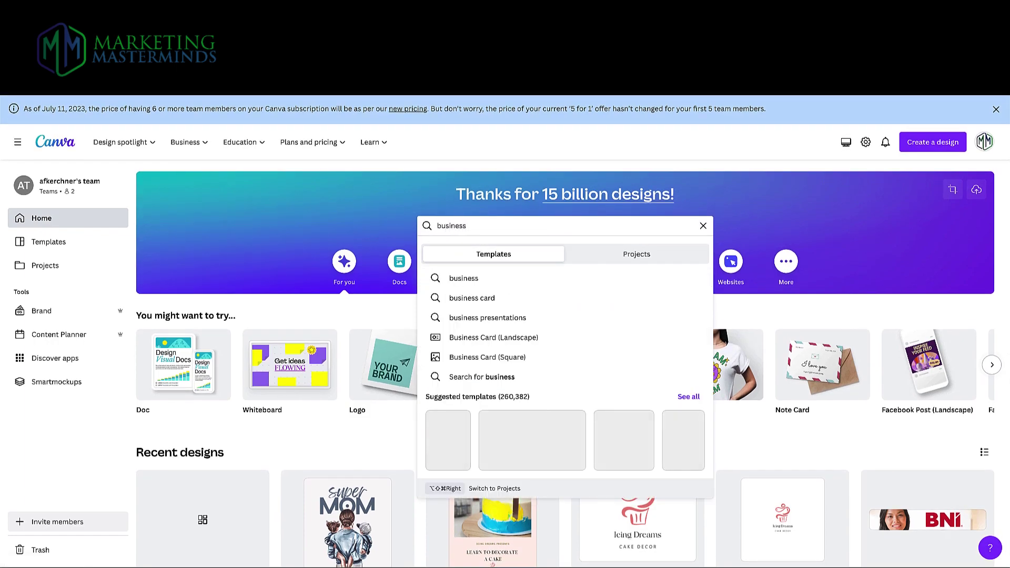
click(466, 283)
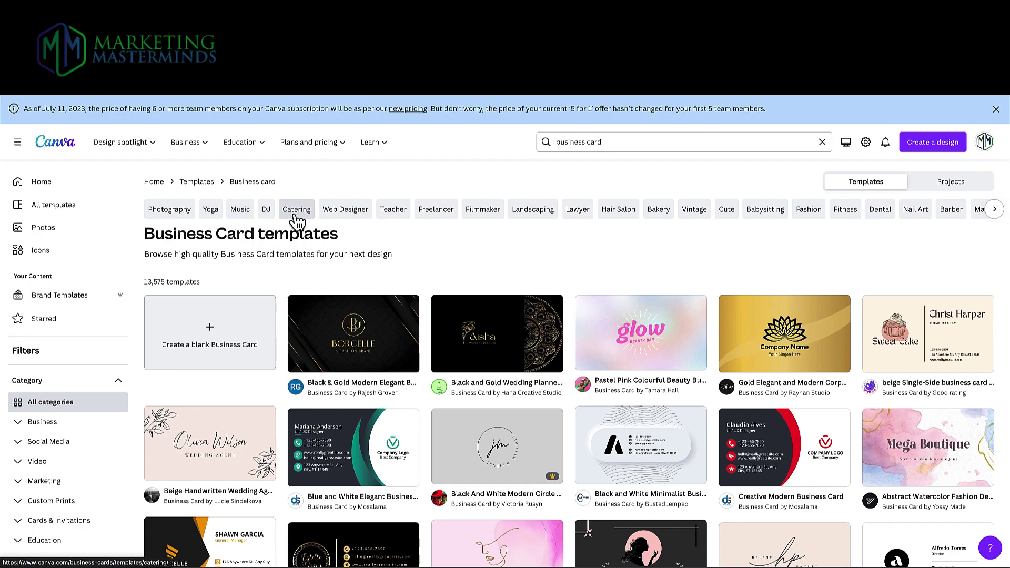
Step: Narrow the business card templates to the Cake category
scroll(295, 216, right, 1)
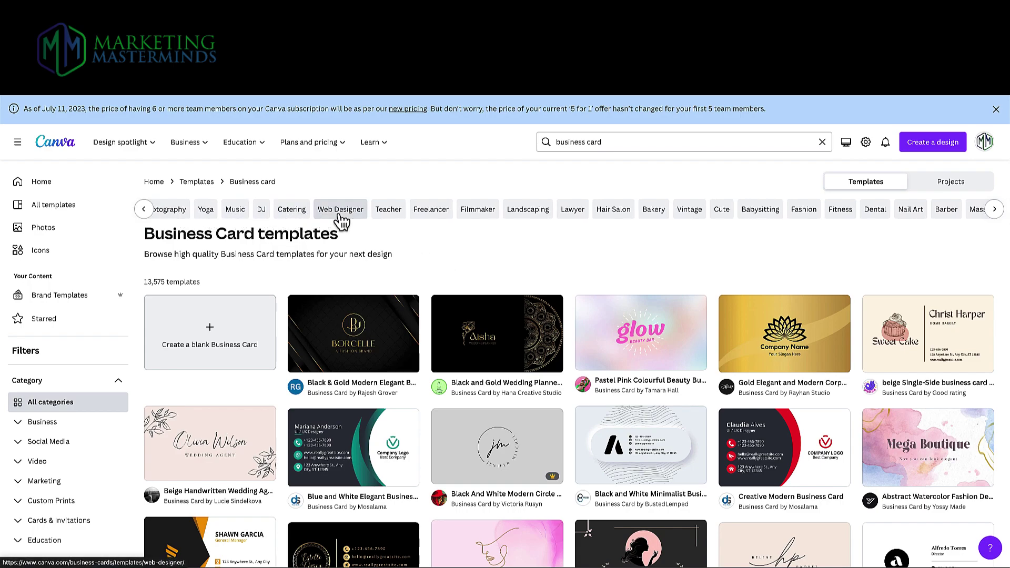
scroll(343, 215, left, 1)
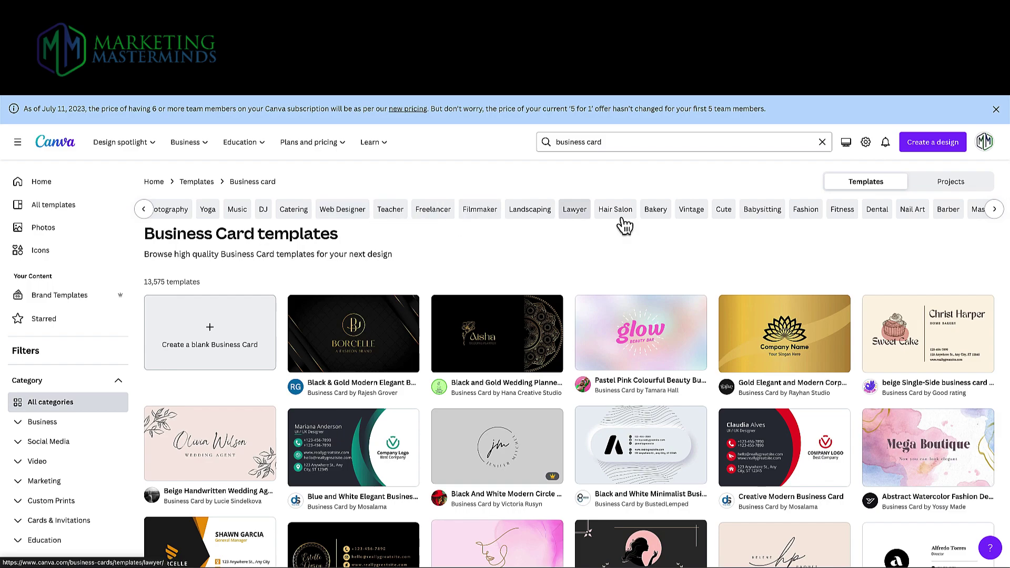
click(992, 210)
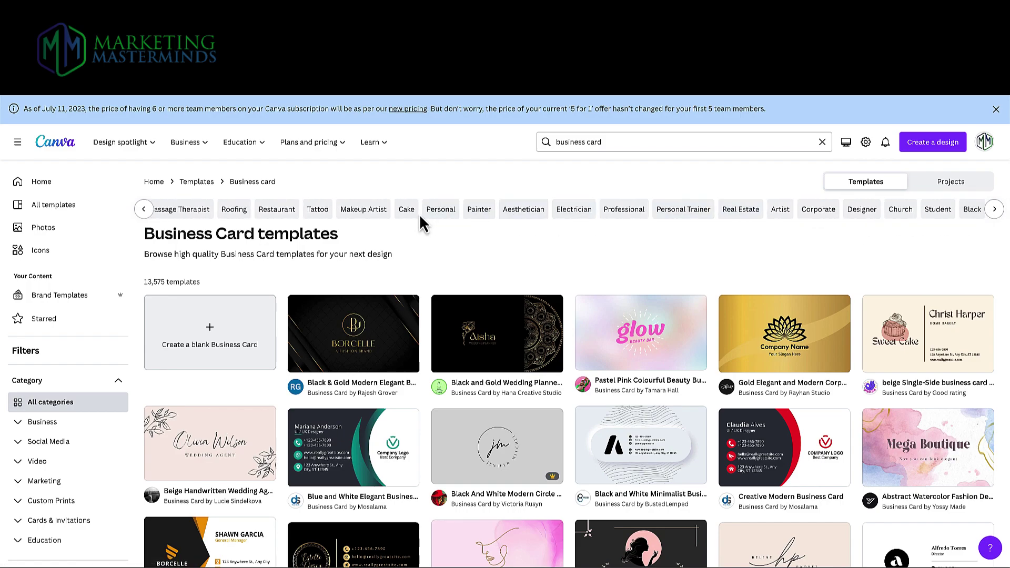
click(406, 210)
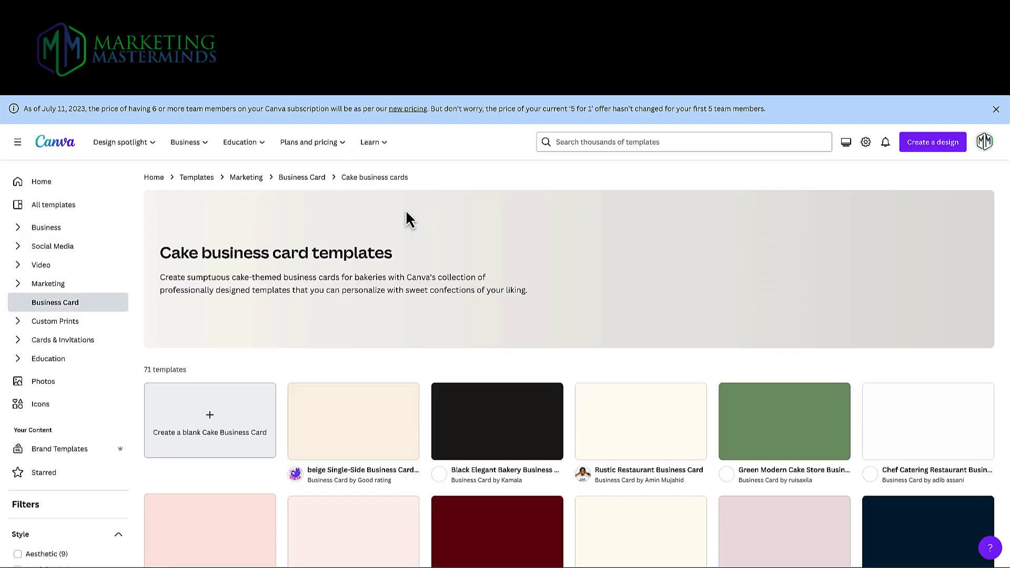
Step: Open the Pink Luxury Bakery Beauty Business Card template for customizing
scroll(428, 244, down, 3)
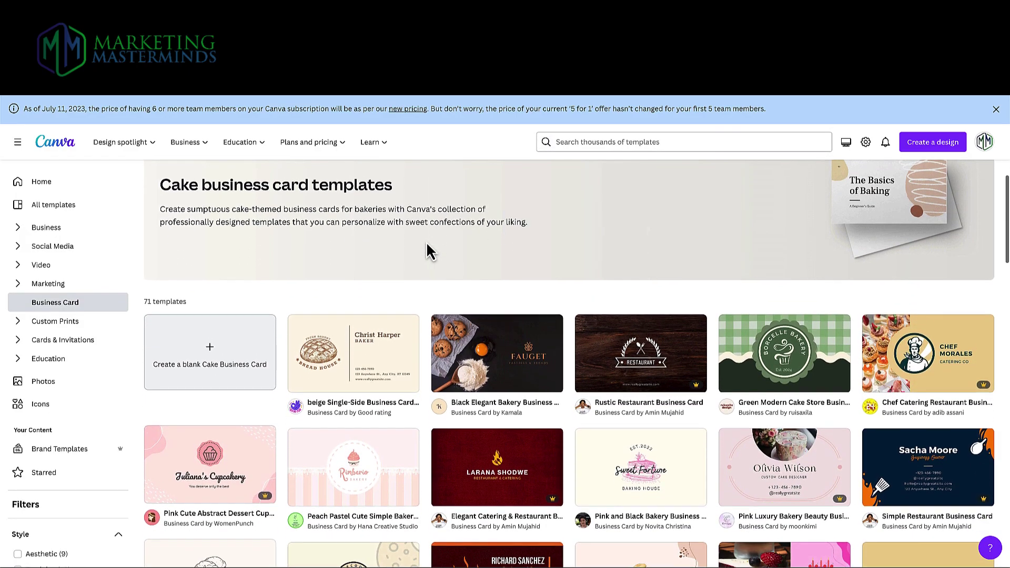
scroll(427, 241, down, 2)
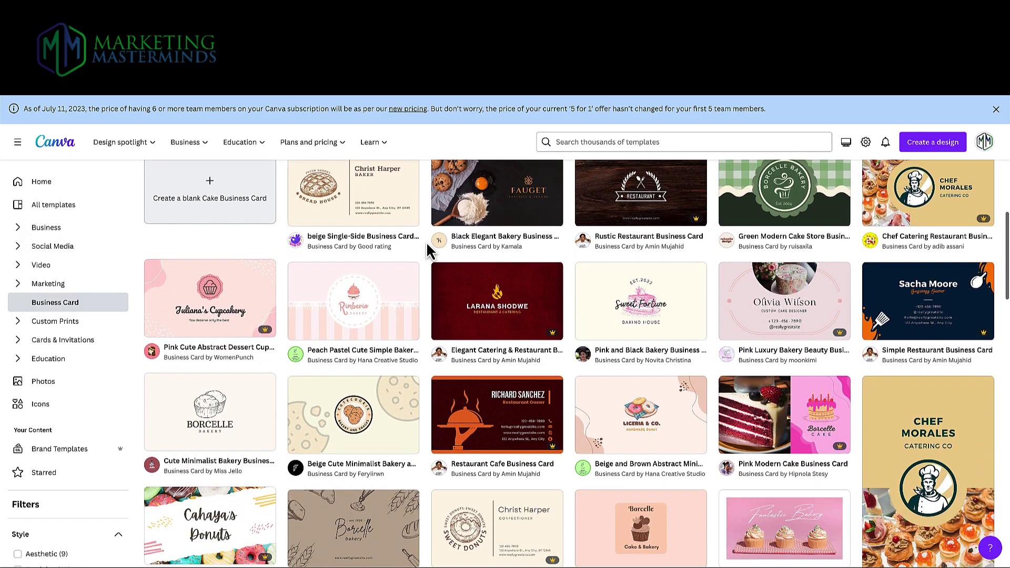
click(740, 327)
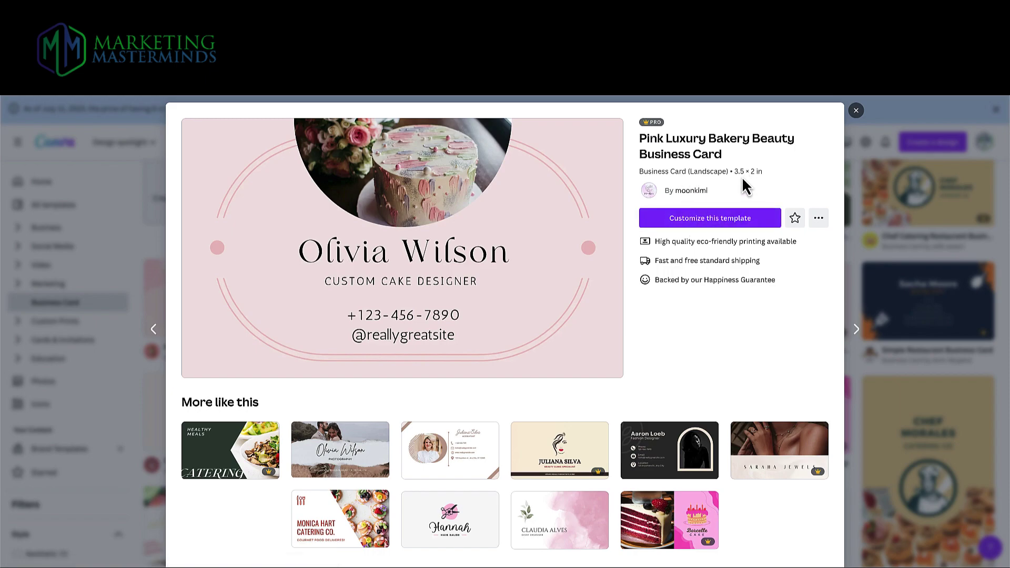
click(718, 223)
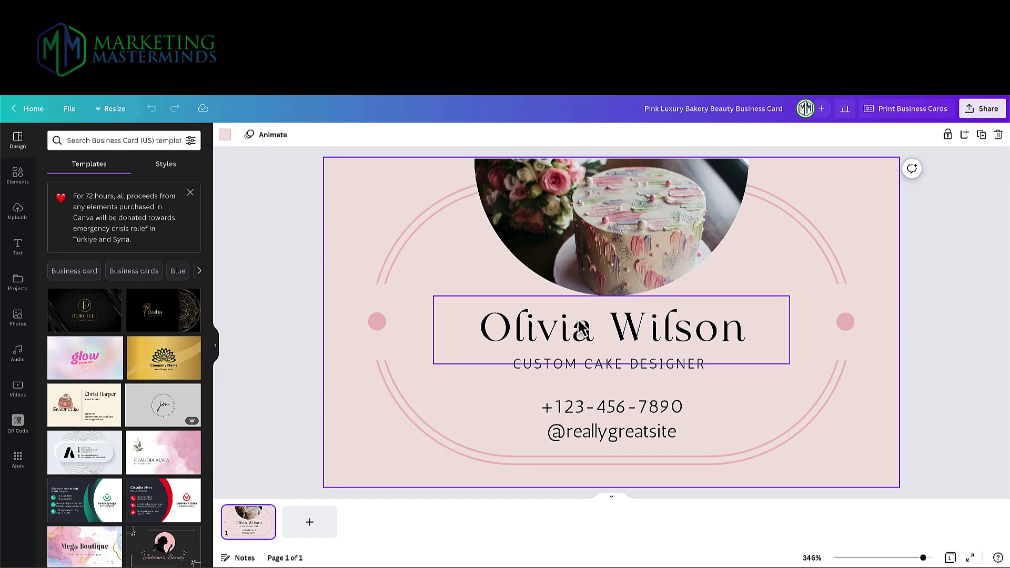
Step: Select the card's cake photo and search the stock photos for cake decorating
click(612, 257)
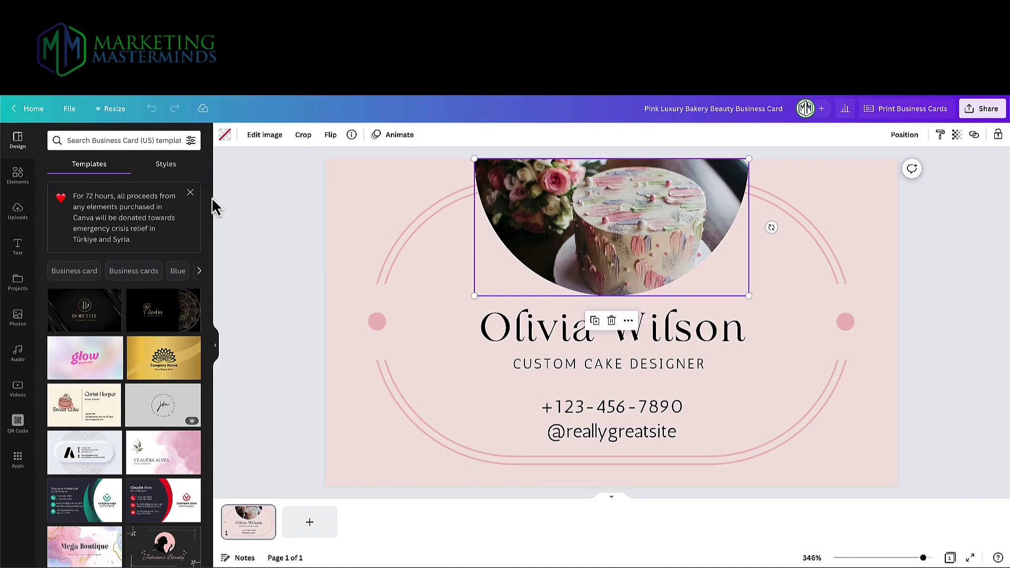
click(18, 317)
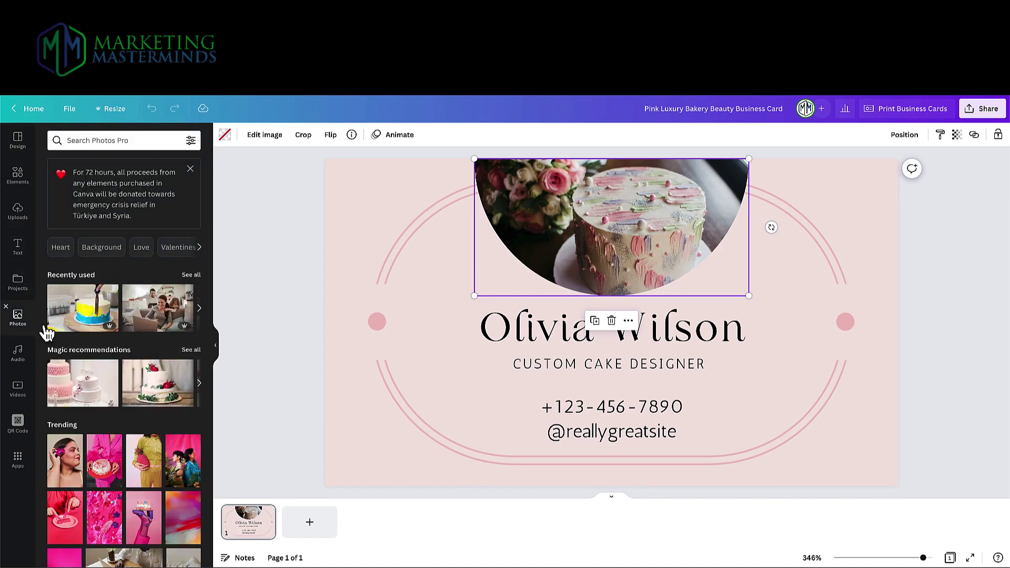
scroll(124, 454, down, 1)
scroll(124, 454, up, 1)
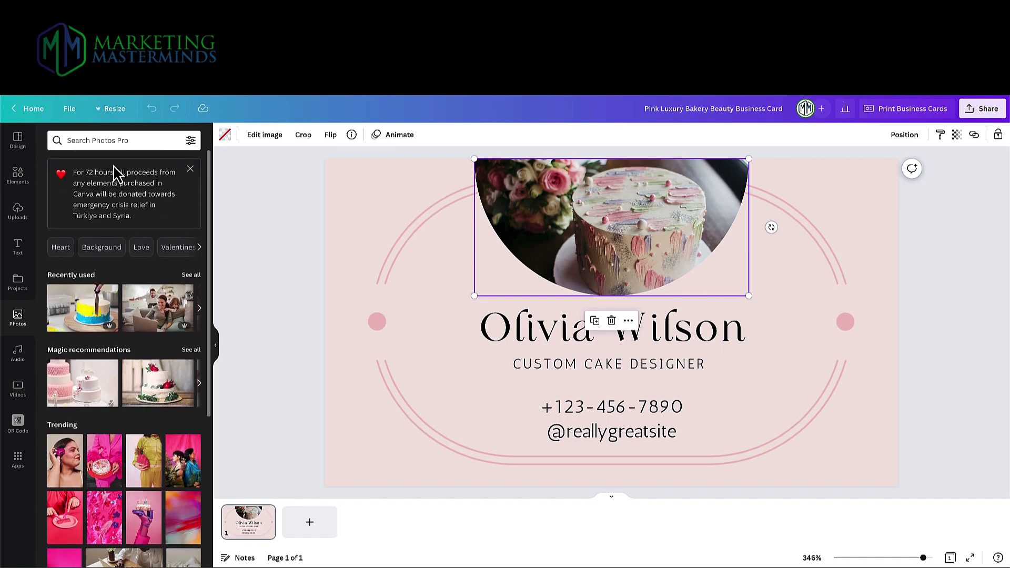
click(118, 141)
text(cake)
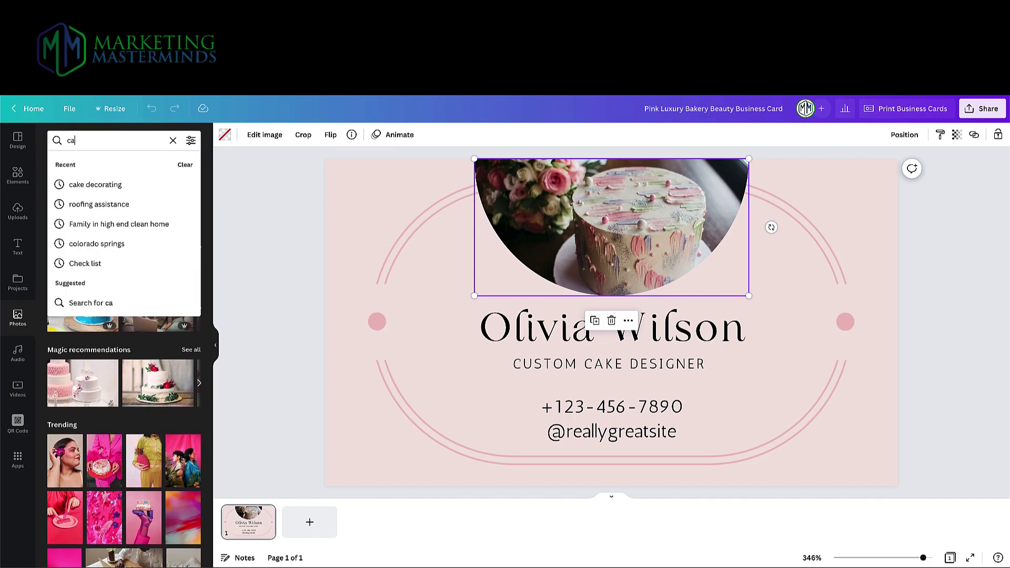
click(102, 184)
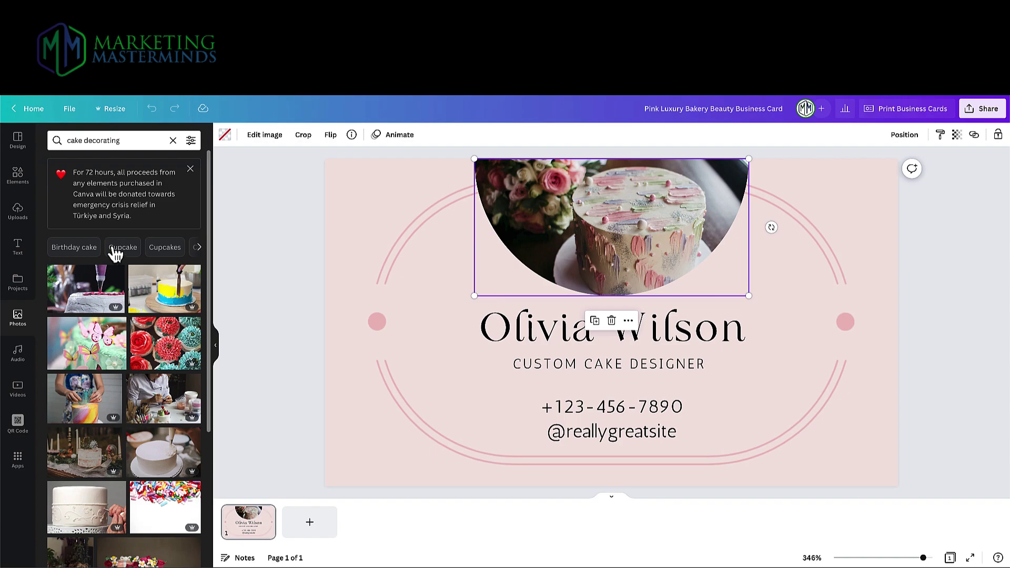
Step: Try the red and teal flower cupcakes in the card's photo frame, and replace them with the decorated white cakes with purple flowers
drag(179, 350, 522, 162)
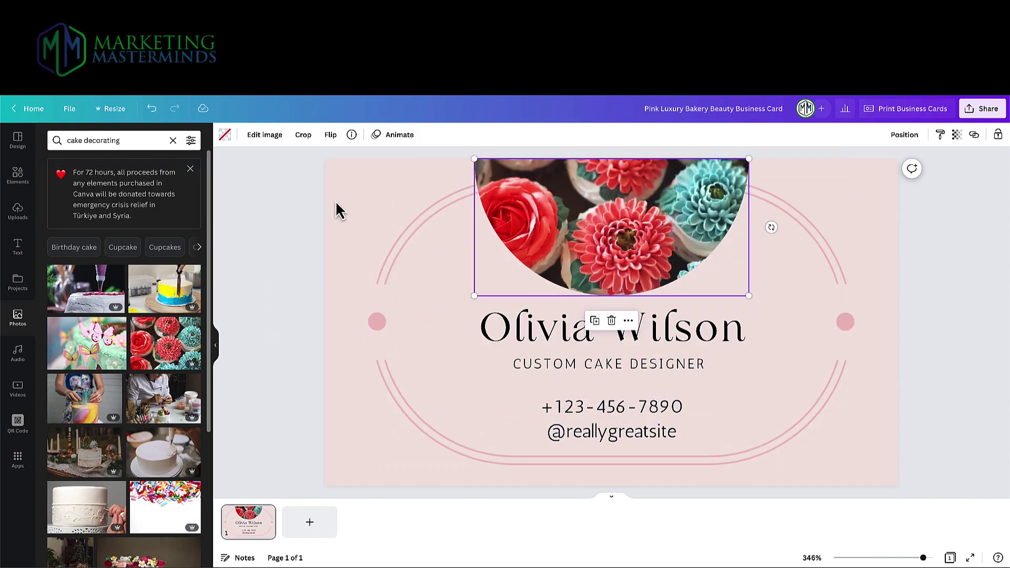
click(339, 210)
scroll(113, 341, down, 3)
scroll(113, 341, down, 4)
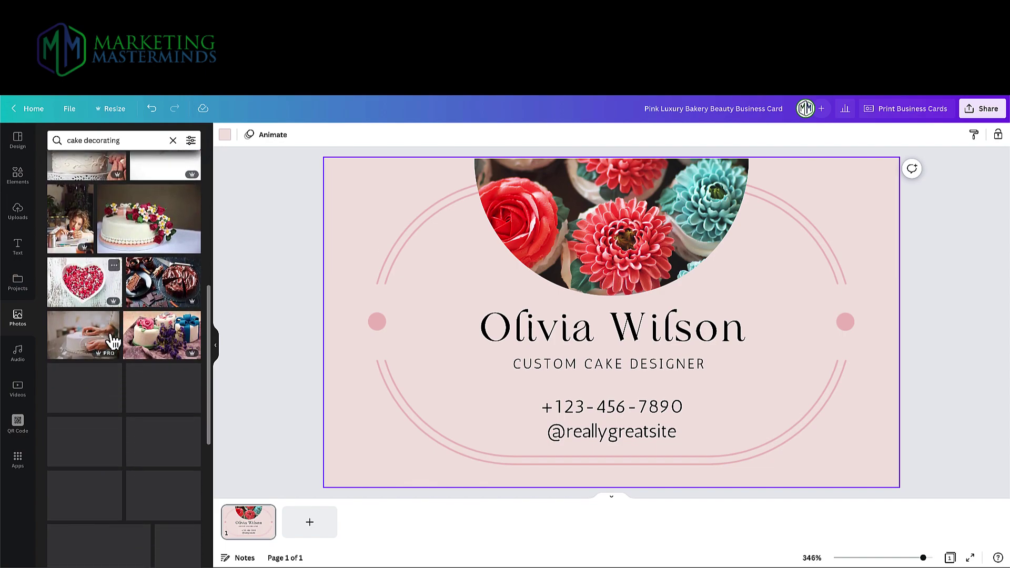
drag(162, 350, 523, 207)
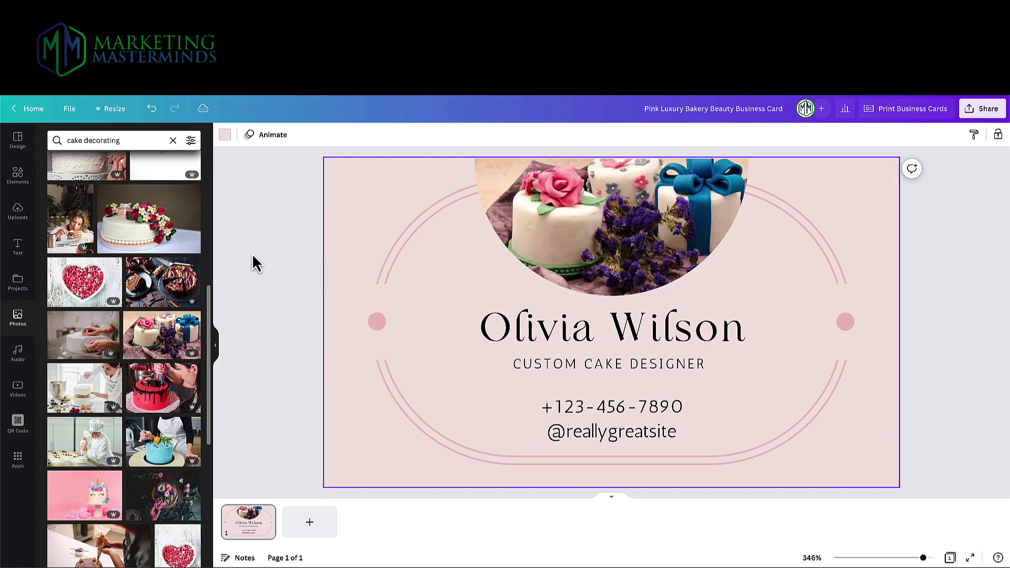
Step: Replace the placeholder name on the card with Icing Dreams
click(483, 324)
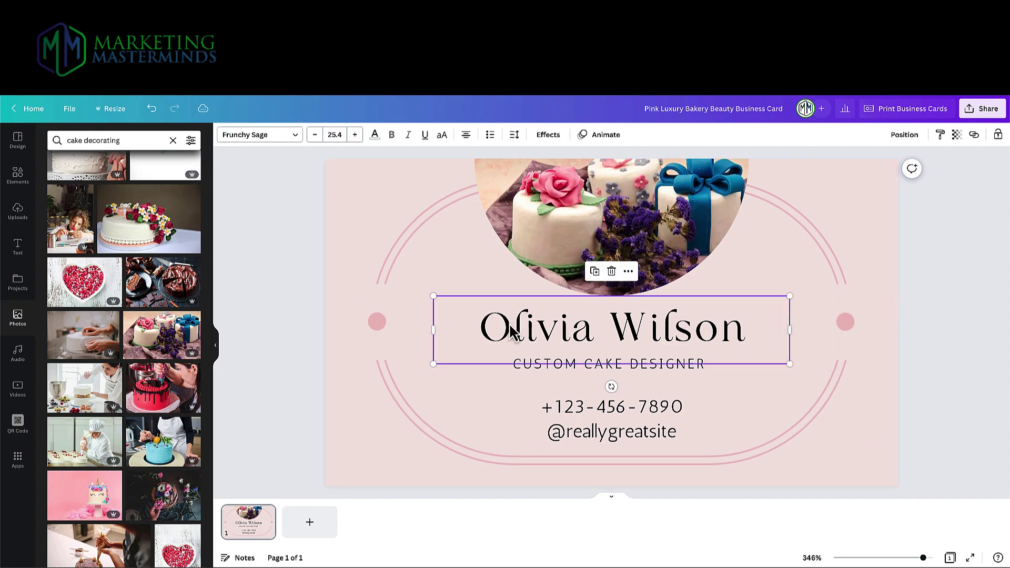
click(483, 324)
drag(483, 324, 741, 330)
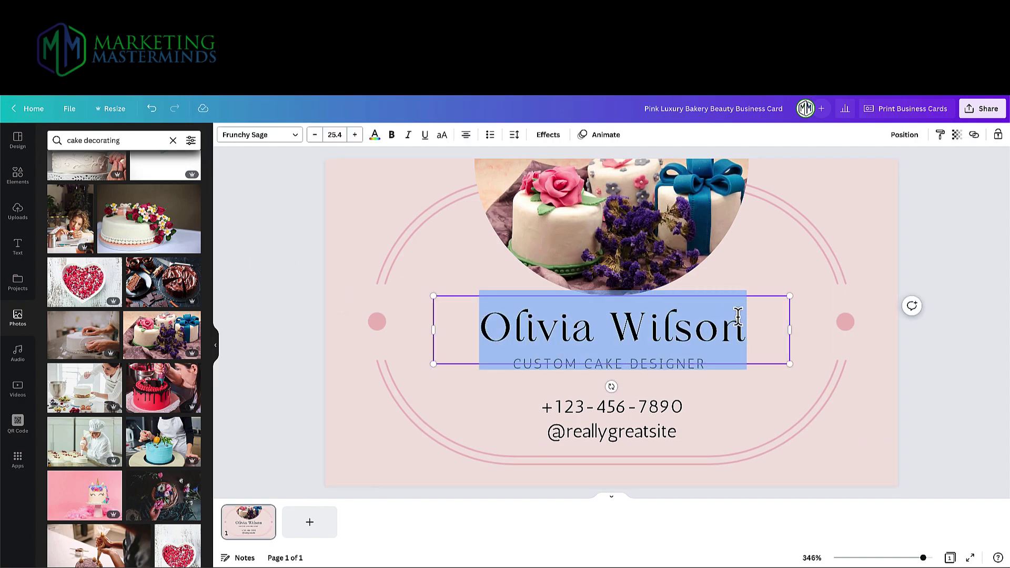
text(Icing Dreams)
Step: Change the tagline under the business name to CAKE DECOR
click(580, 365)
double_click(576, 364)
key(BackSpace)
double_click(636, 364)
text(DECOR)
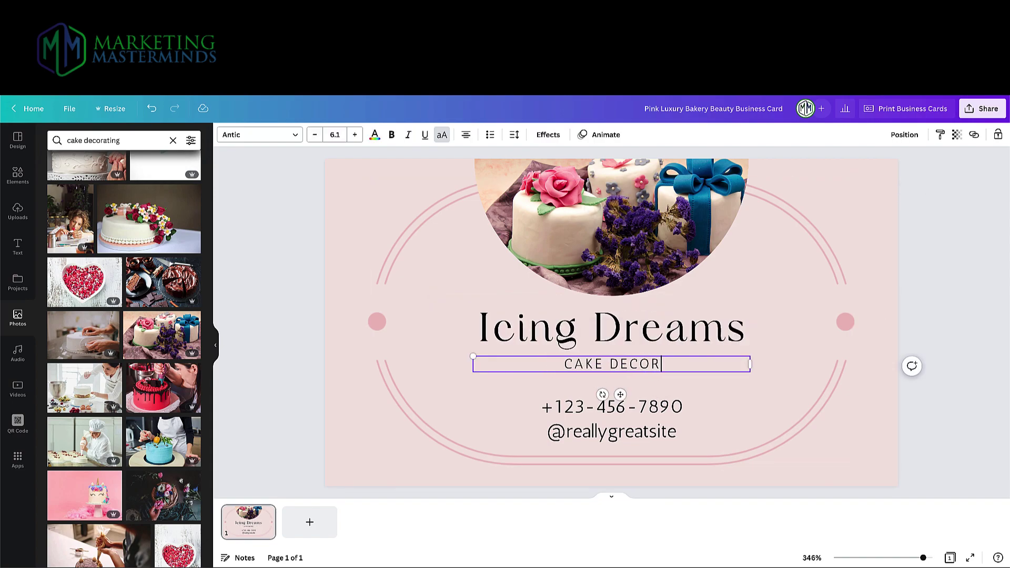
Step: Replace the social handle below the phone number with icingdreams.com
click(629, 434)
double_click(630, 435)
text(icingdrea)
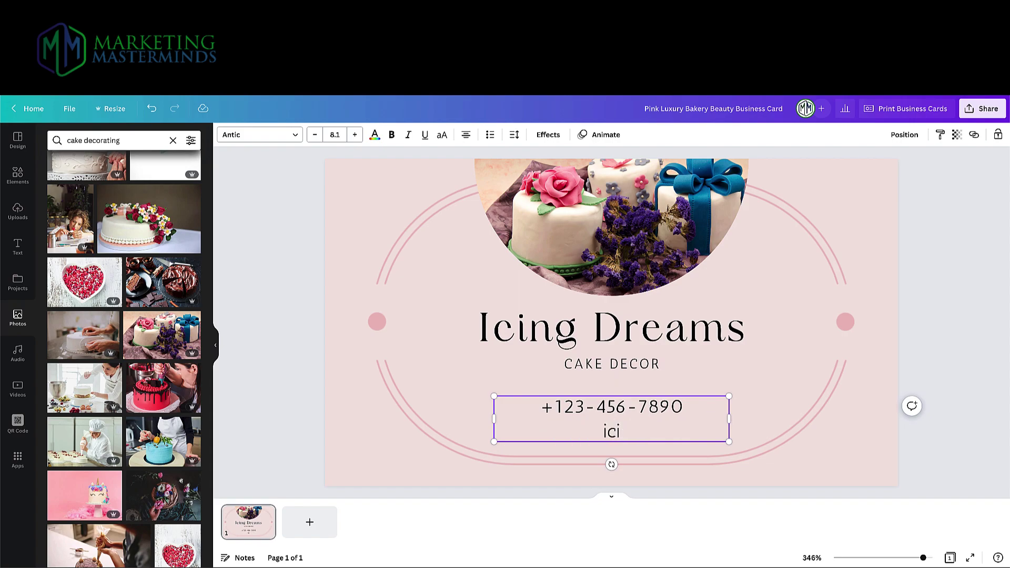
text(ms.com)
click(363, 313)
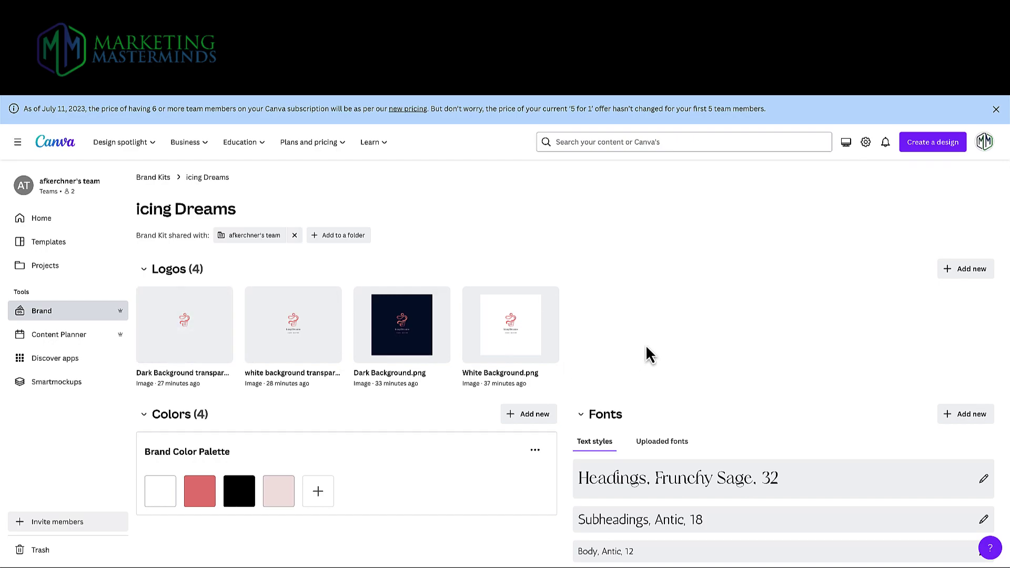
scroll(647, 354, down, 1)
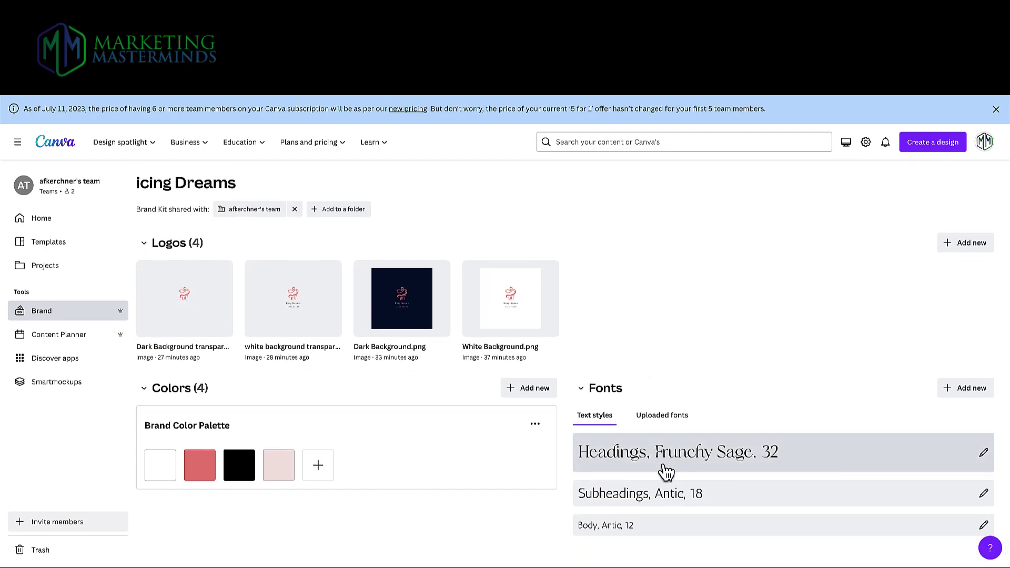
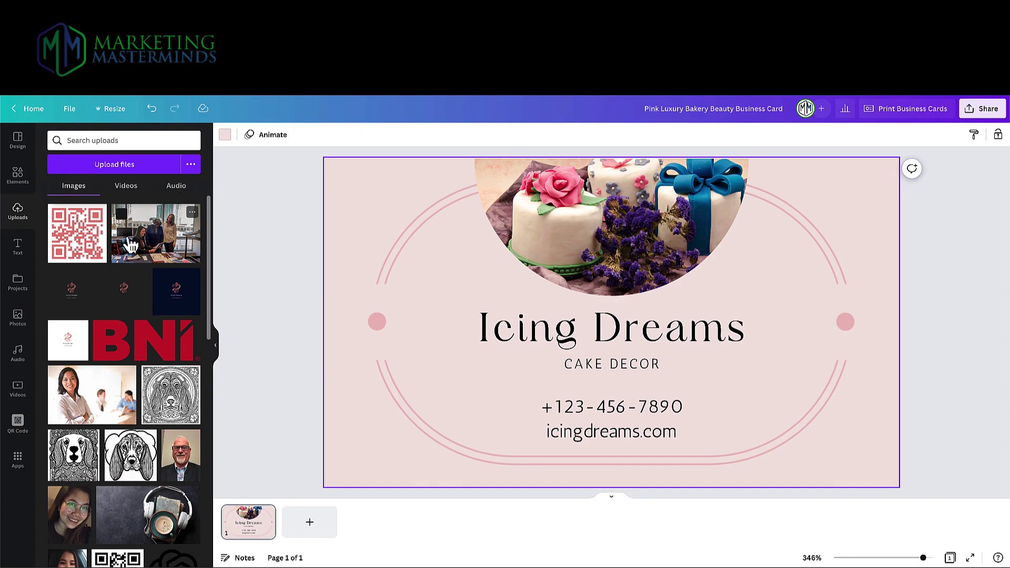
Step: Try the red chocolate-drip cake picture from the stock photos in the card's photo frame, and undo the replacement
click(19, 322)
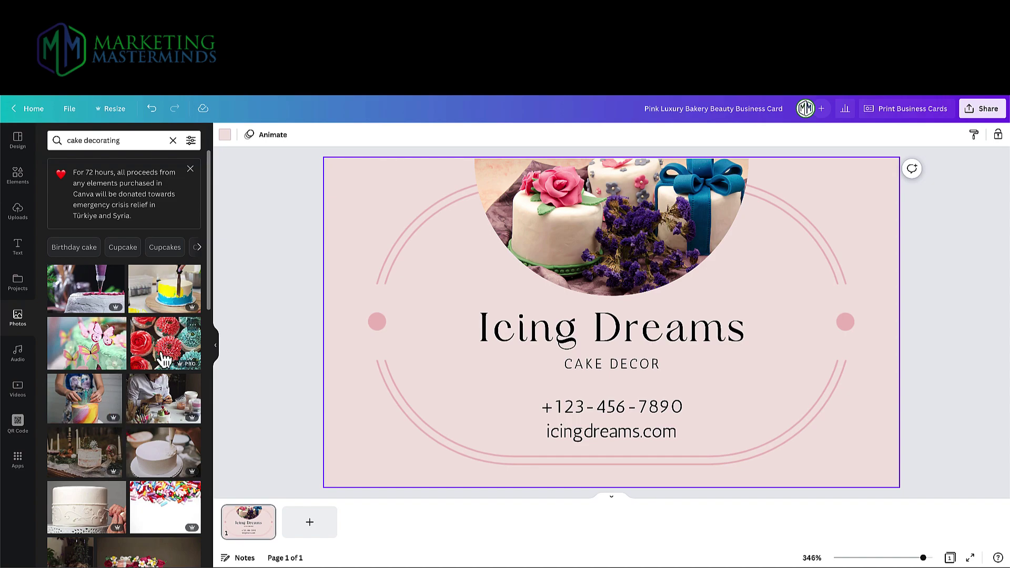
scroll(153, 372, down, 6)
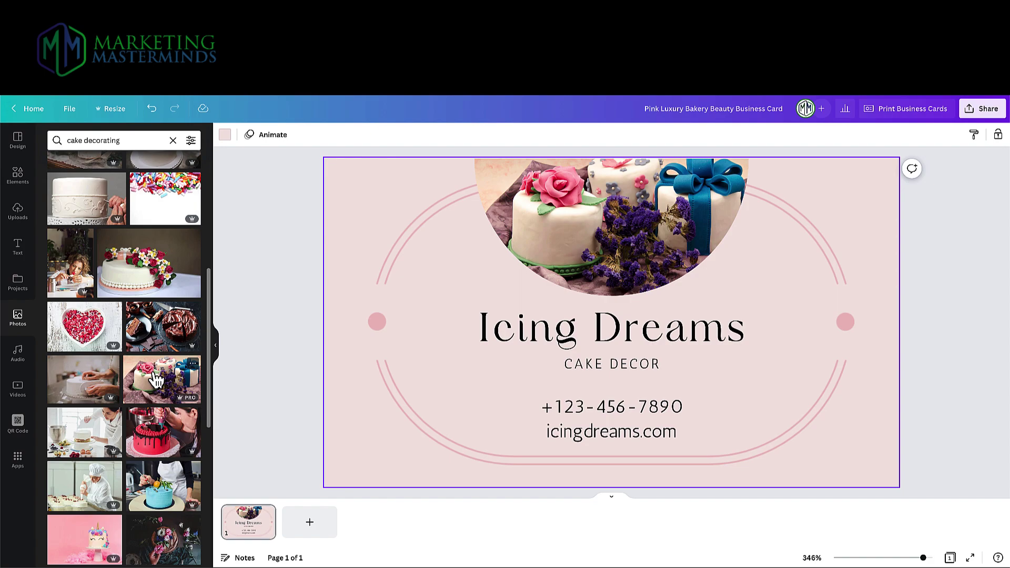
drag(166, 442, 498, 208)
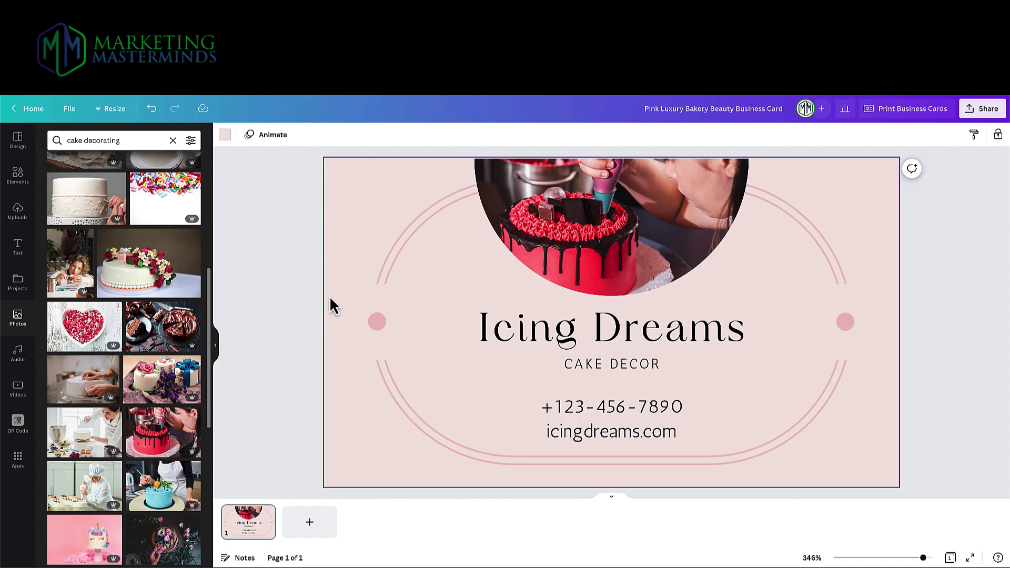
key(ctrl+z)
scroll(179, 436, up, 5)
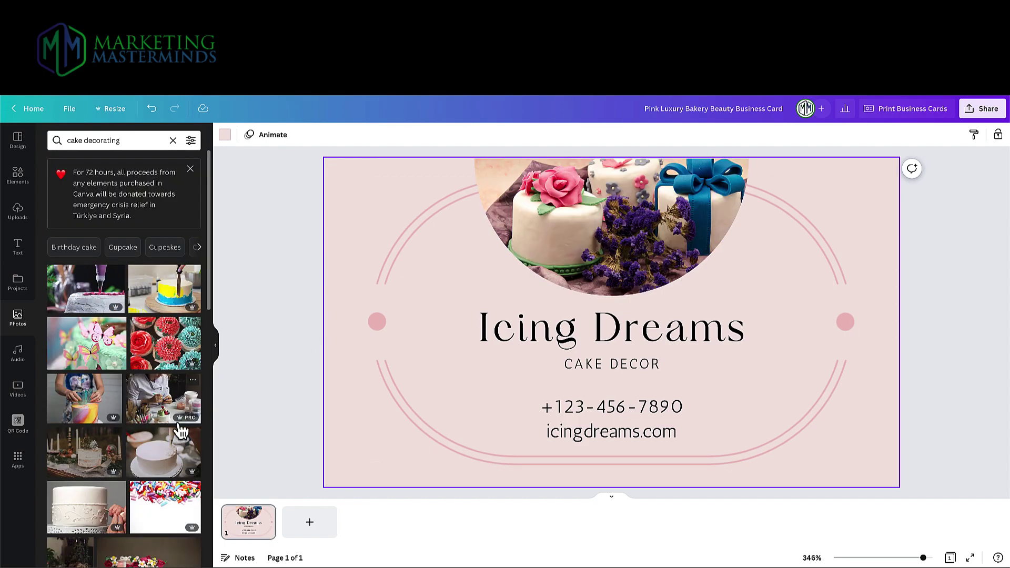
Step: Search the stock videos for cake decorating
click(18, 389)
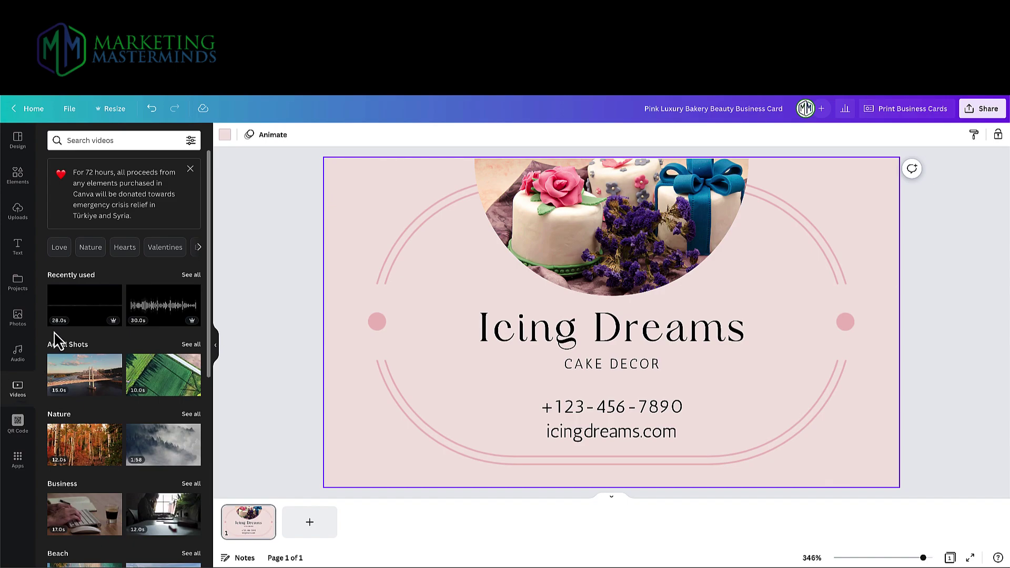
click(102, 140)
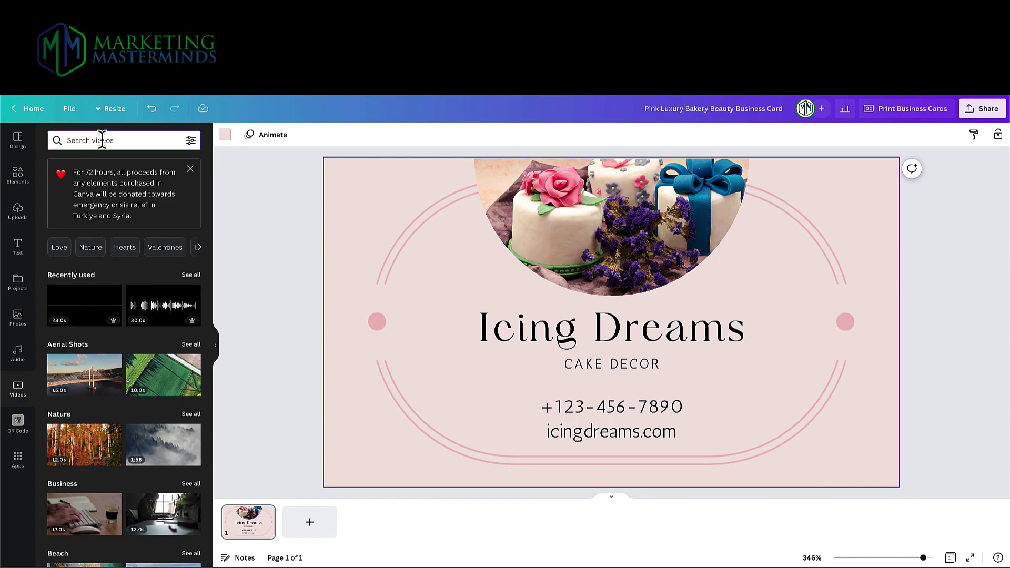
text(cake de)
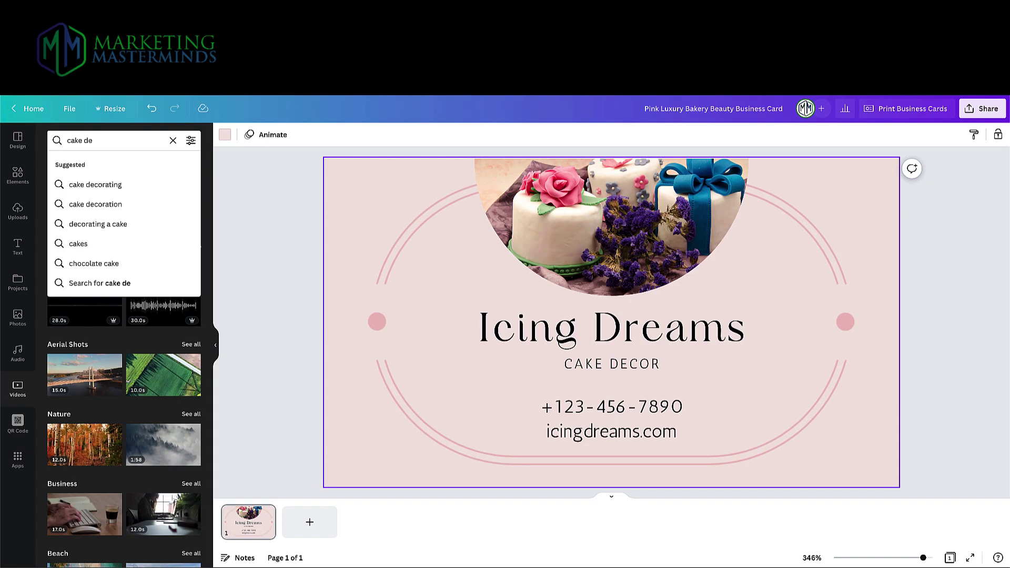
click(78, 185)
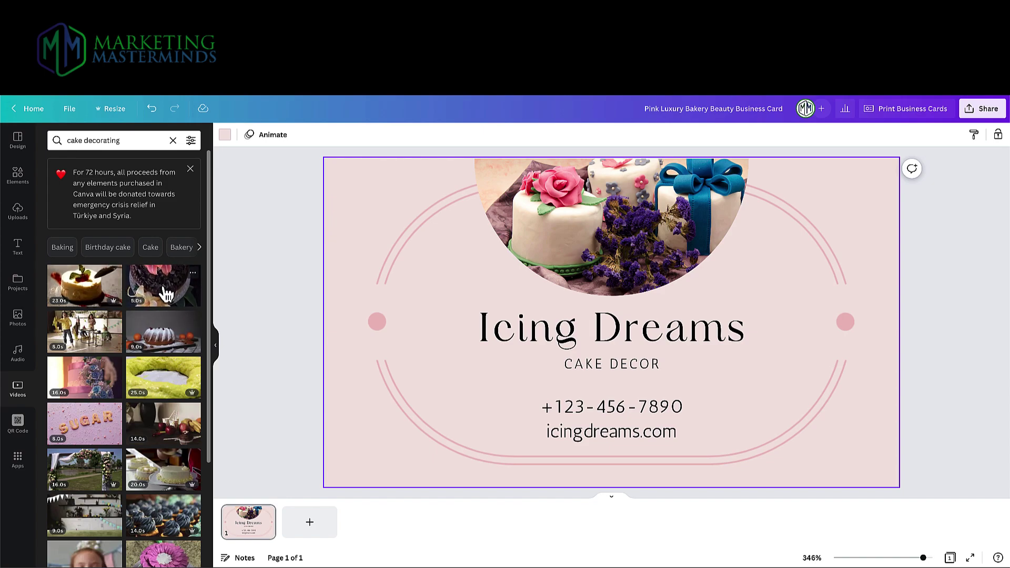
Step: Replace the picture in the business card's photo frame with the 5-second chocolate cake stock video
drag(166, 293, 506, 206)
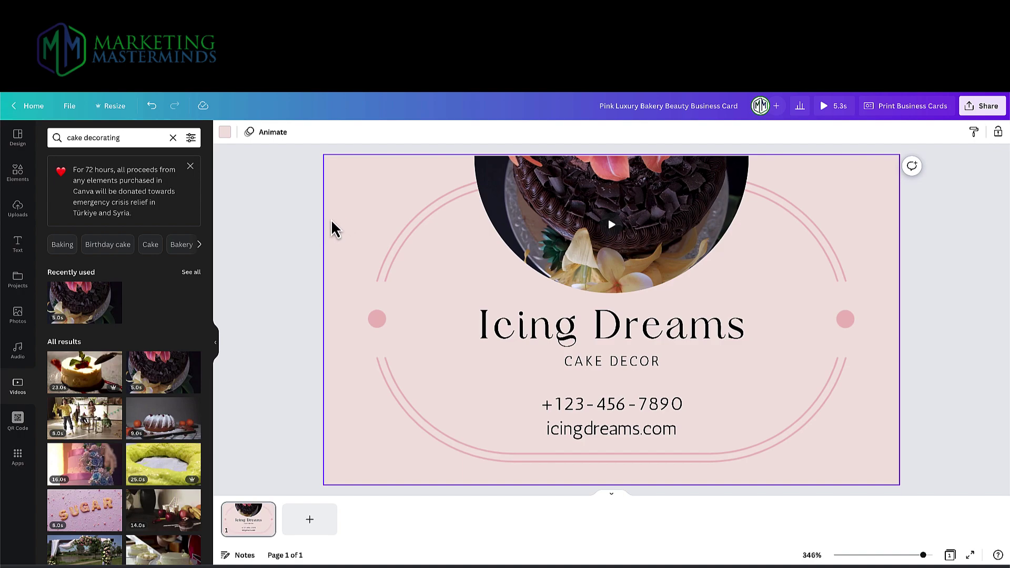
Step: Examine the available Canva apps, including the ones listed as popular
click(19, 459)
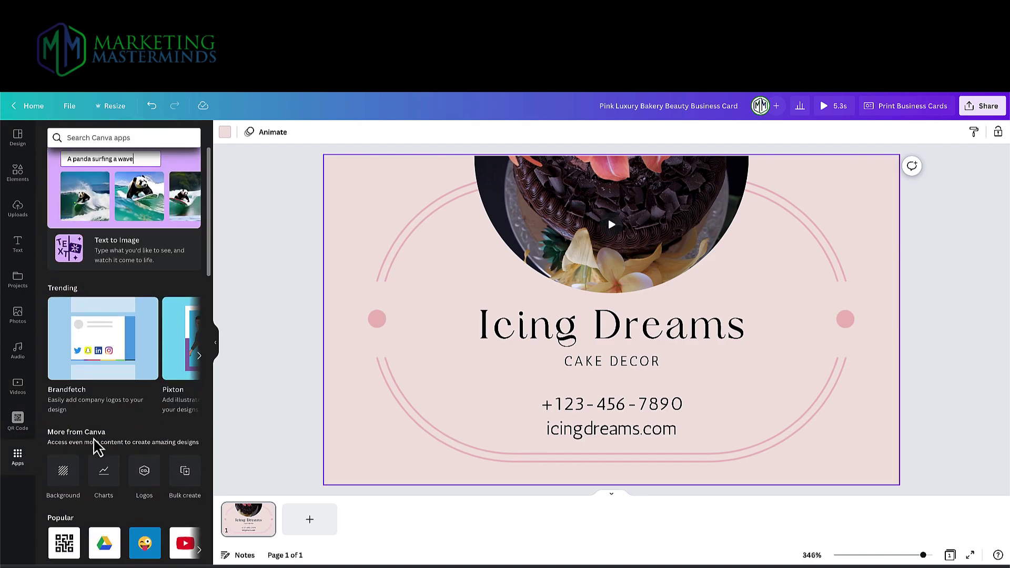
scroll(97, 447, down, 3)
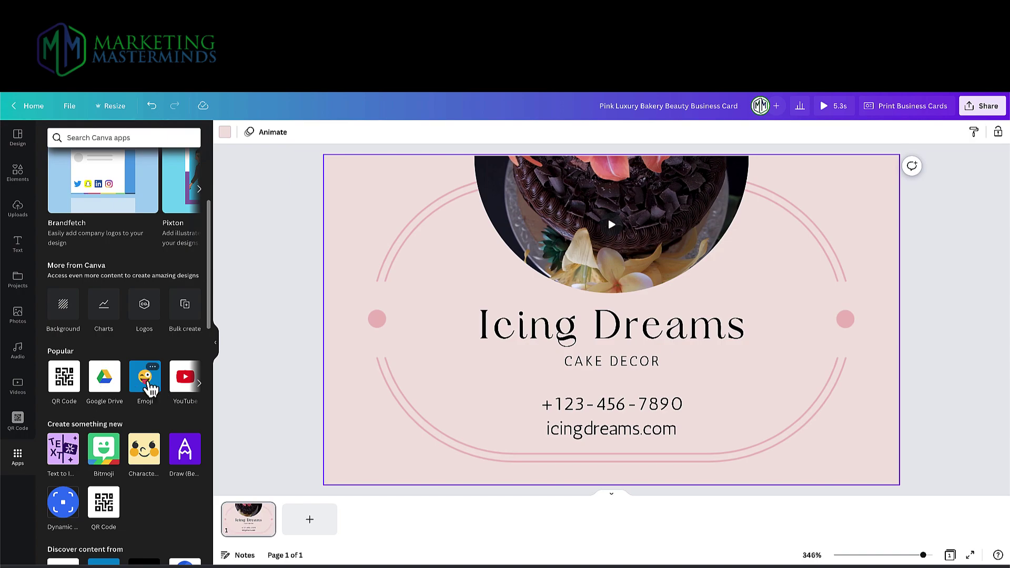
click(200, 384)
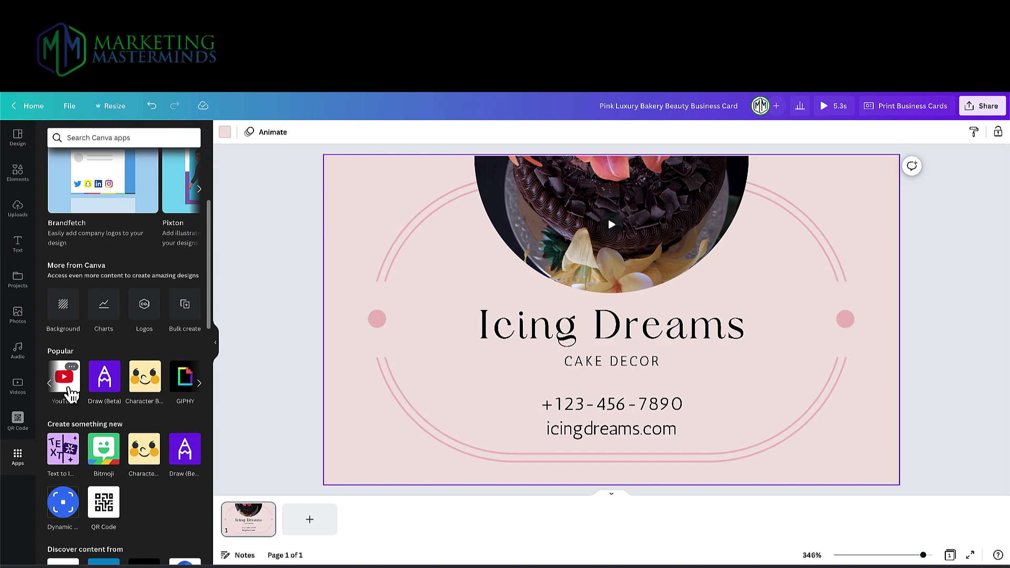
Step: Place the uploaded logo White Background (1).png on the recently used plain white mug in Smartmockups
click(20, 106)
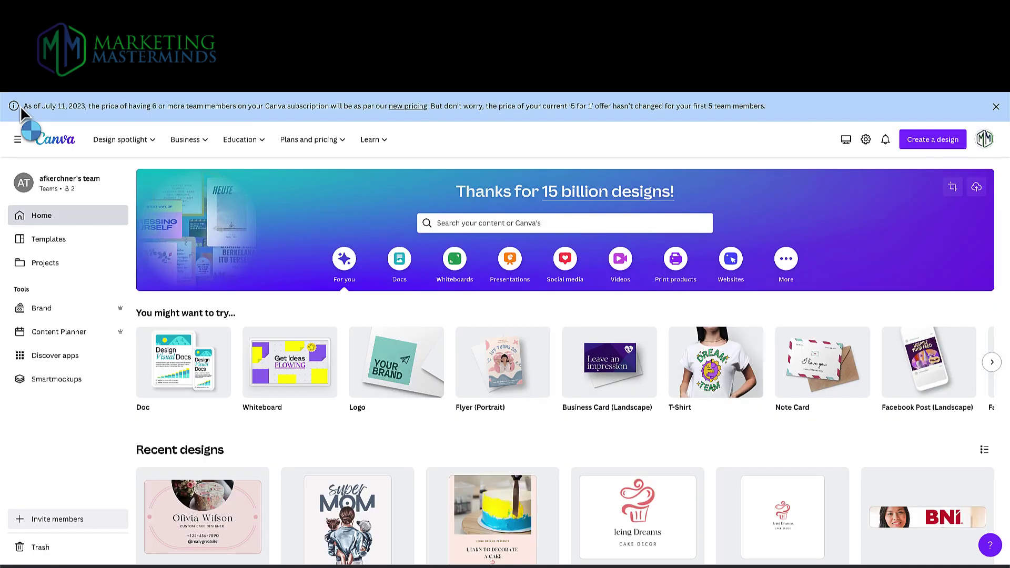
click(55, 386)
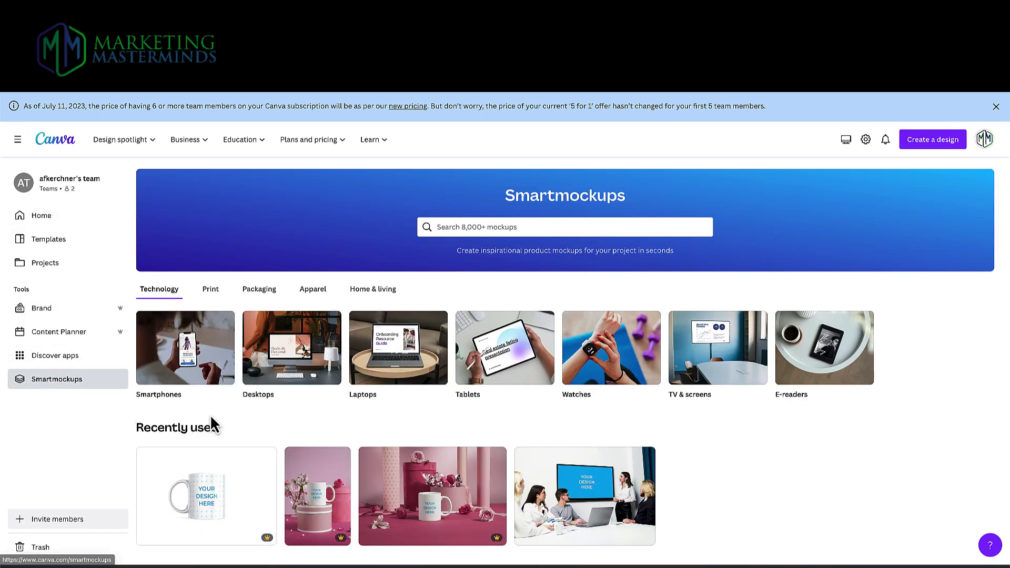
scroll(265, 413, down, 1)
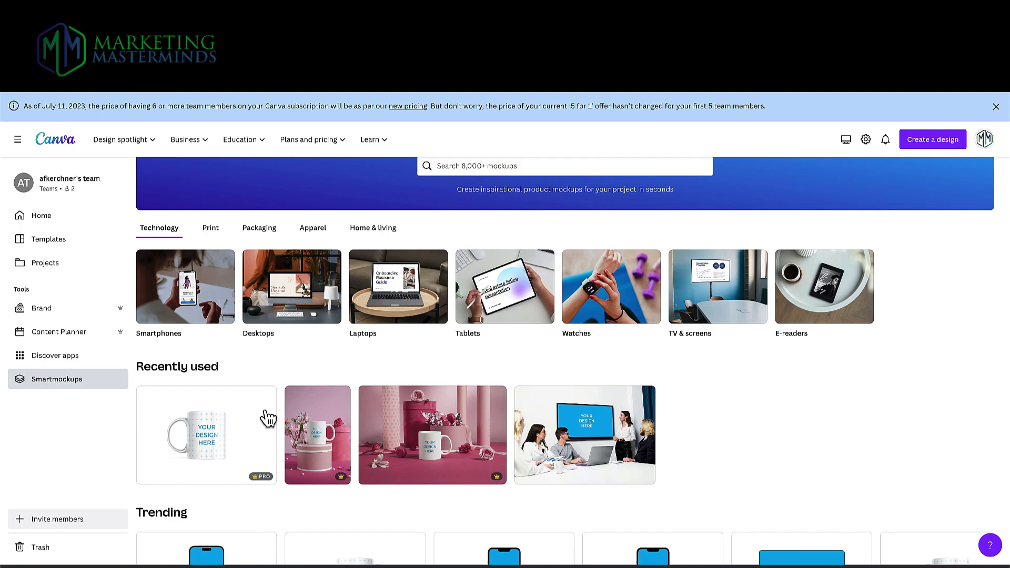
click(207, 443)
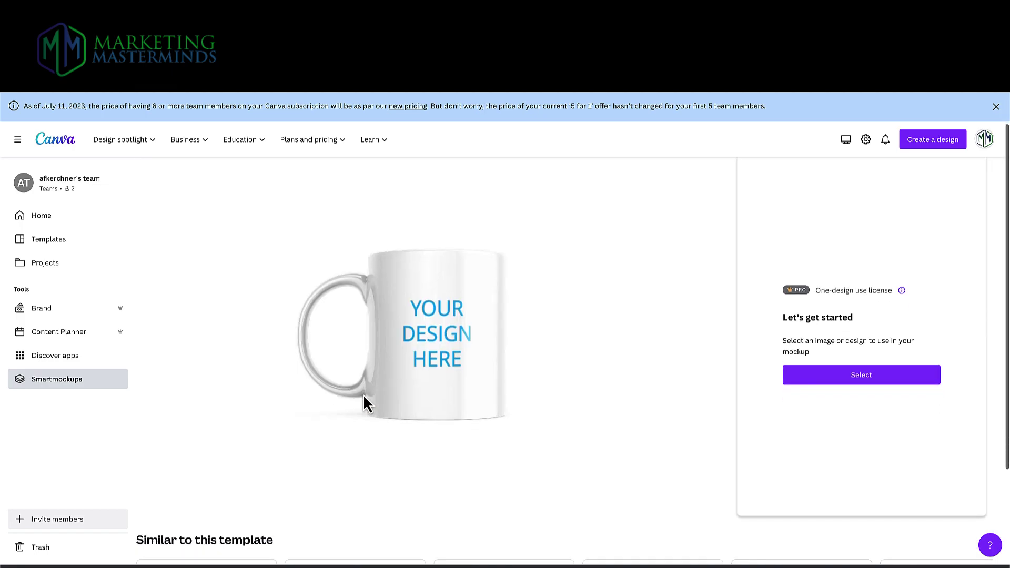
click(842, 378)
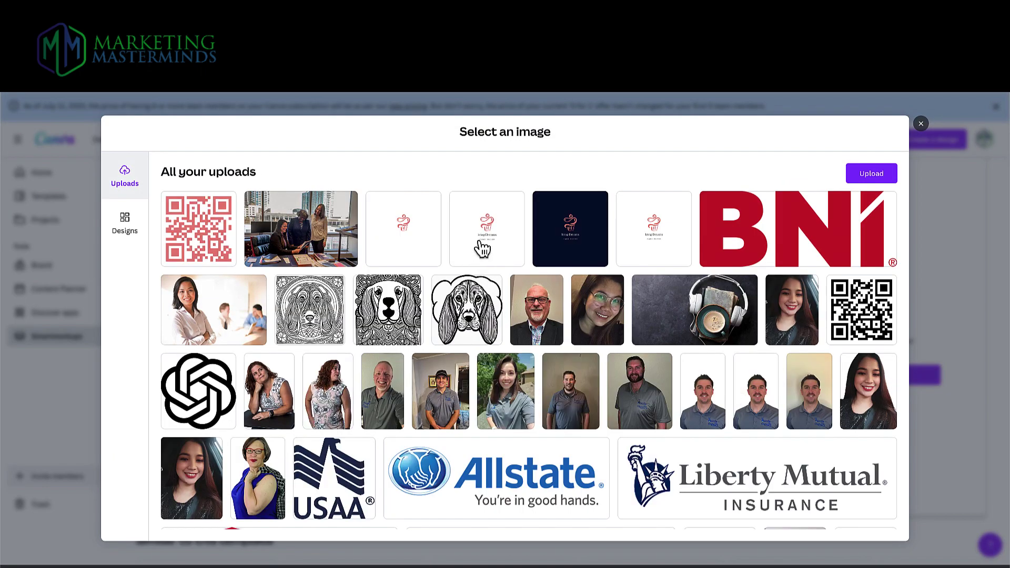
click(490, 241)
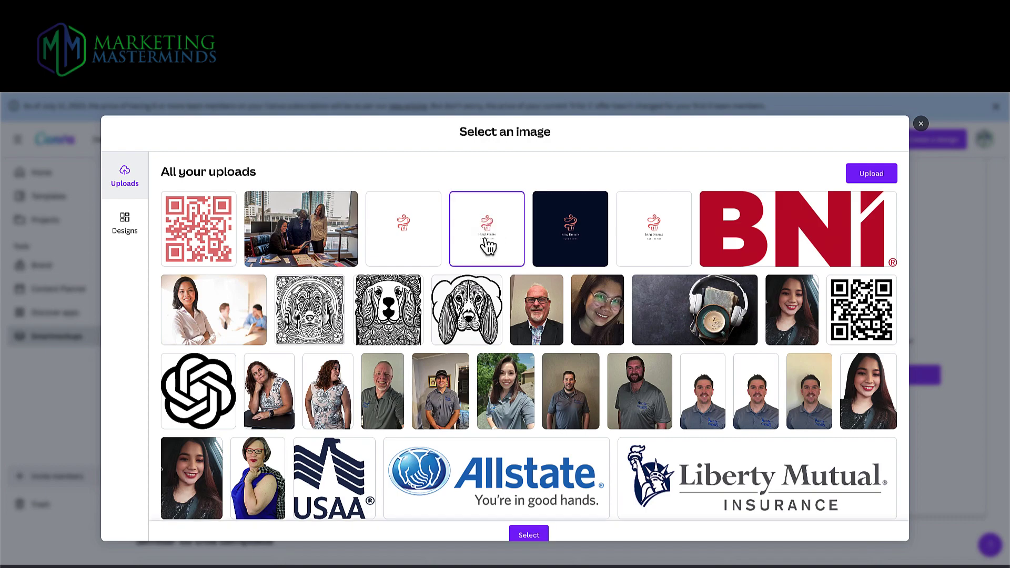
click(529, 528)
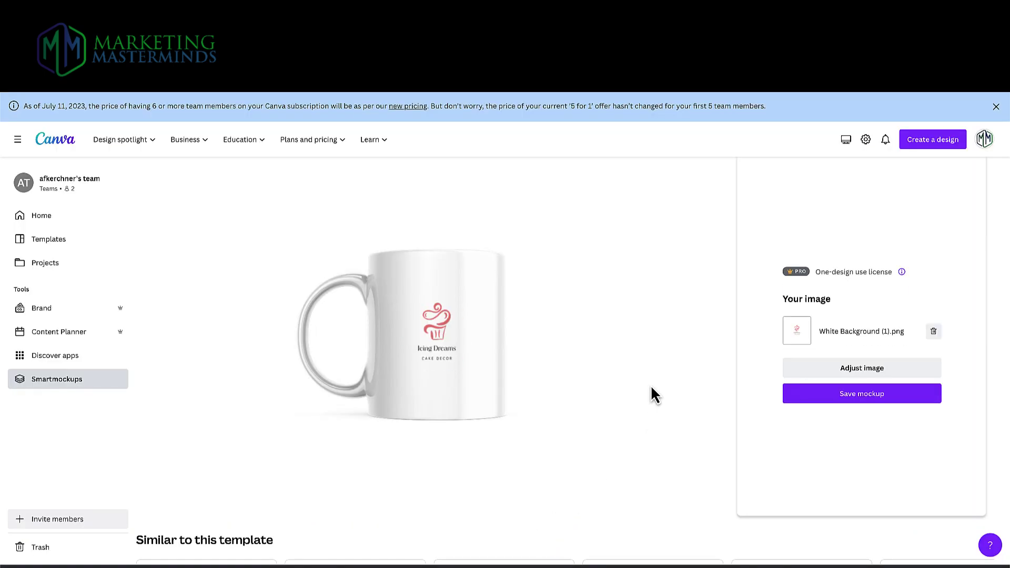
Step: Enlarge the logo on the plain white mug to about 124% and save the image adjustment
click(859, 373)
drag(294, 462, 252, 513)
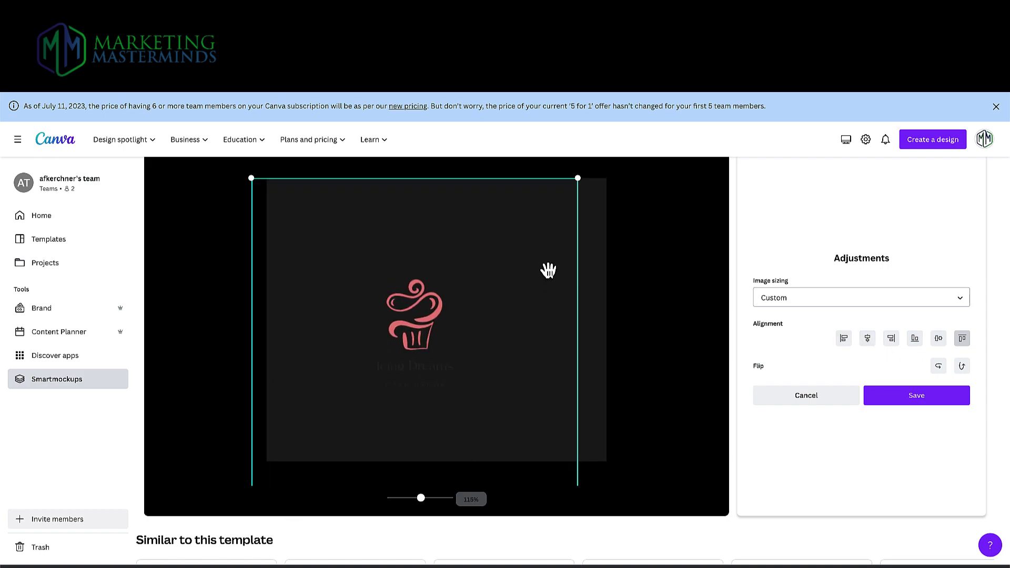
drag(577, 179, 600, 166)
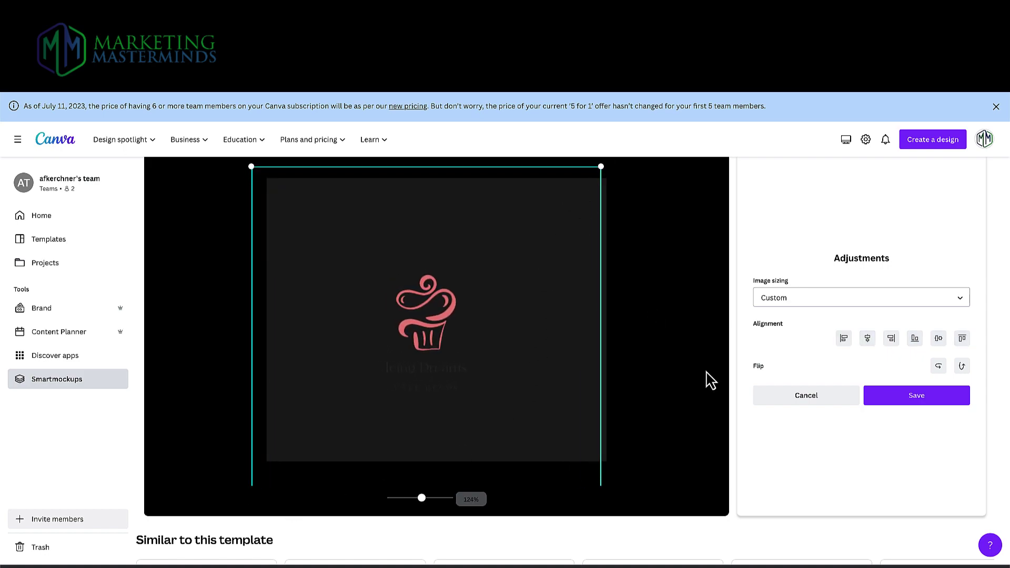
click(905, 401)
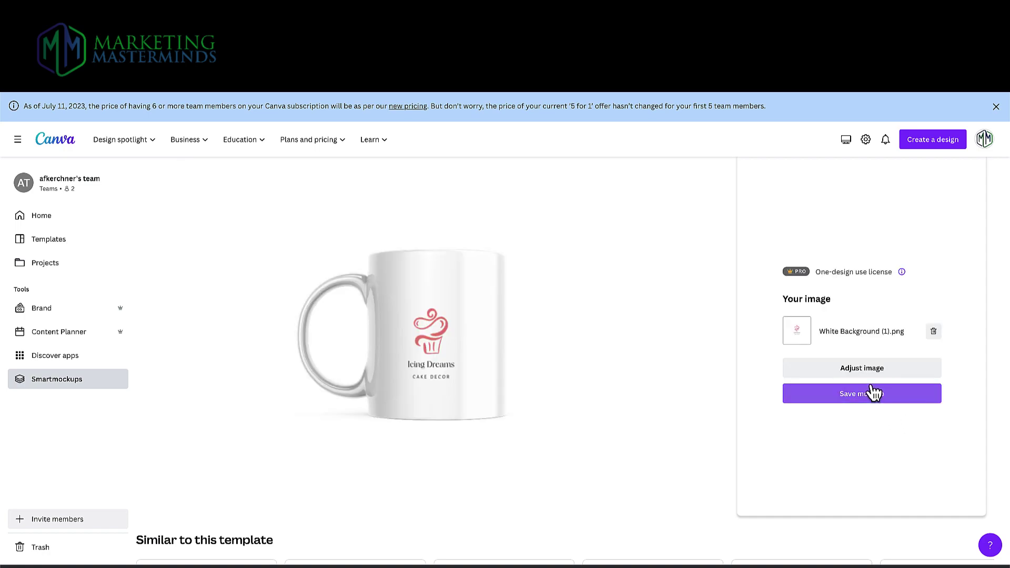
Step: Place the uploaded logo White Background (1).png on the portrait mug mockup with the pink boxes and flowers
click(70, 388)
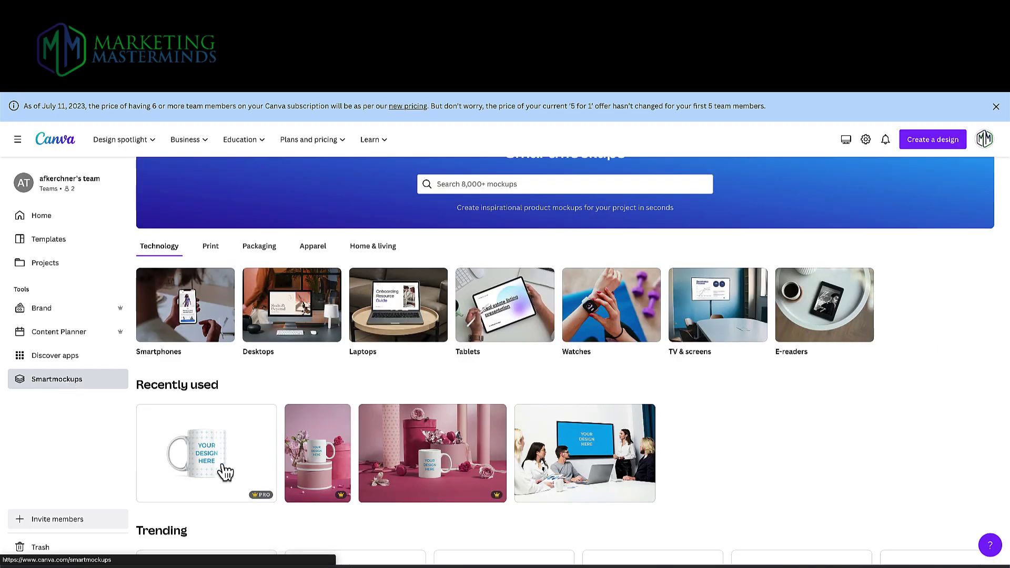
click(317, 473)
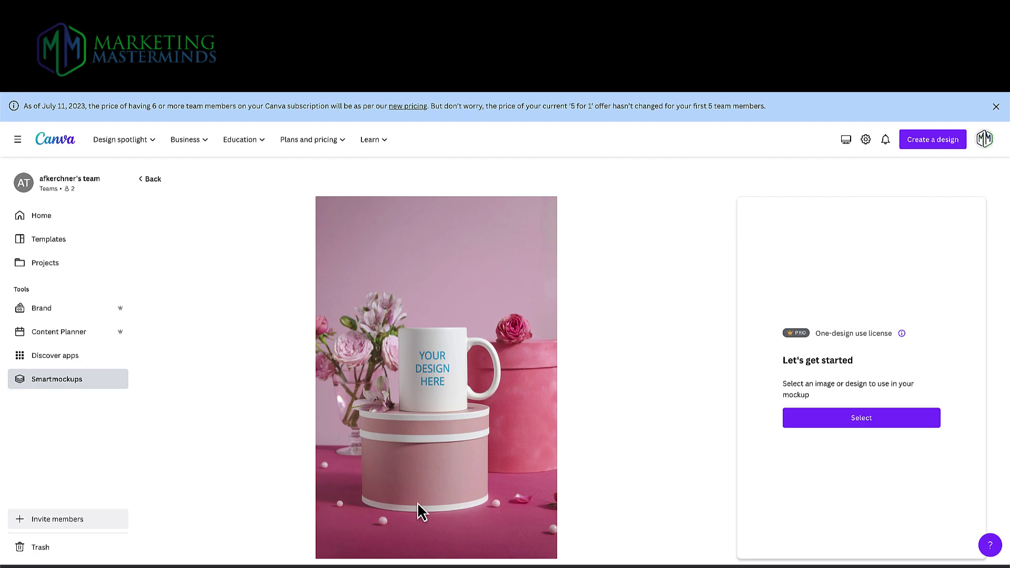
click(859, 423)
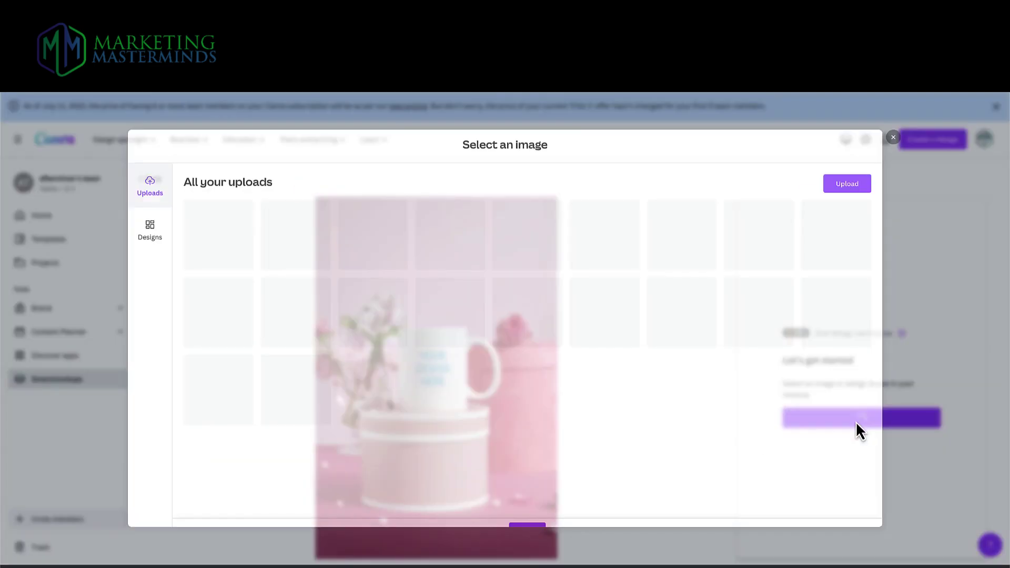
click(487, 245)
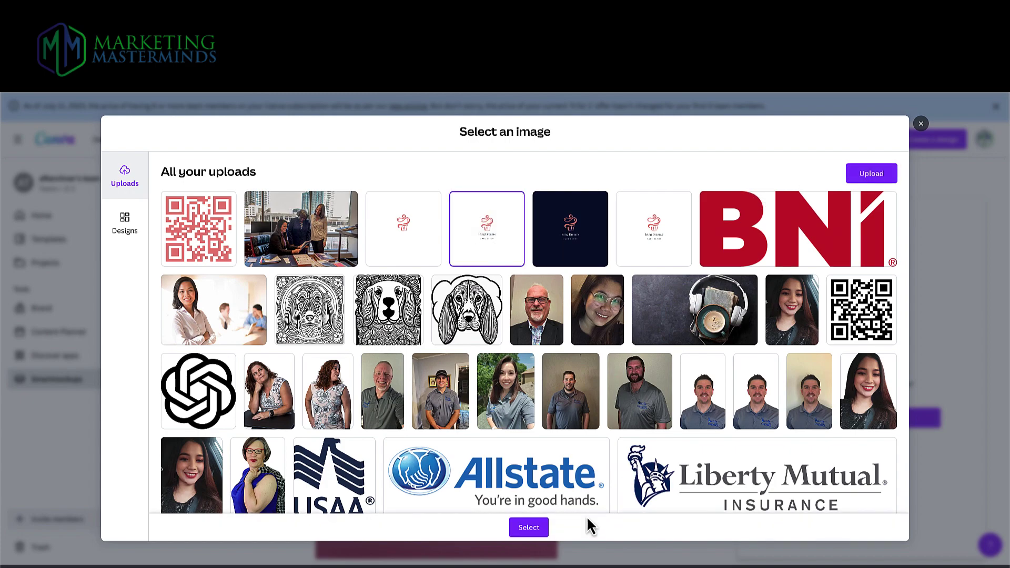
click(523, 527)
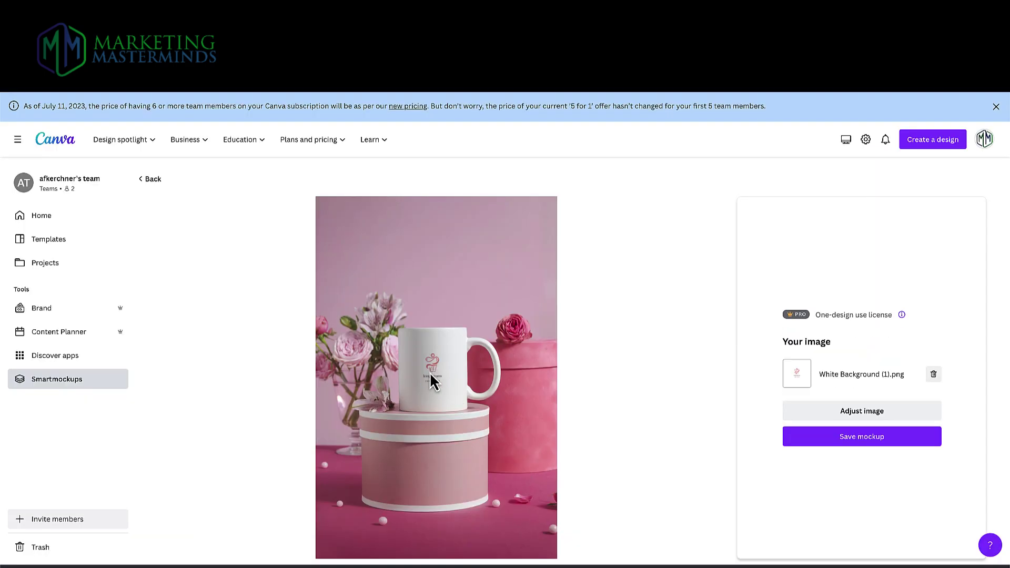
Step: Enlarge the logo on the pink floral scene's mug to about 184% and save the image adjustment
click(876, 414)
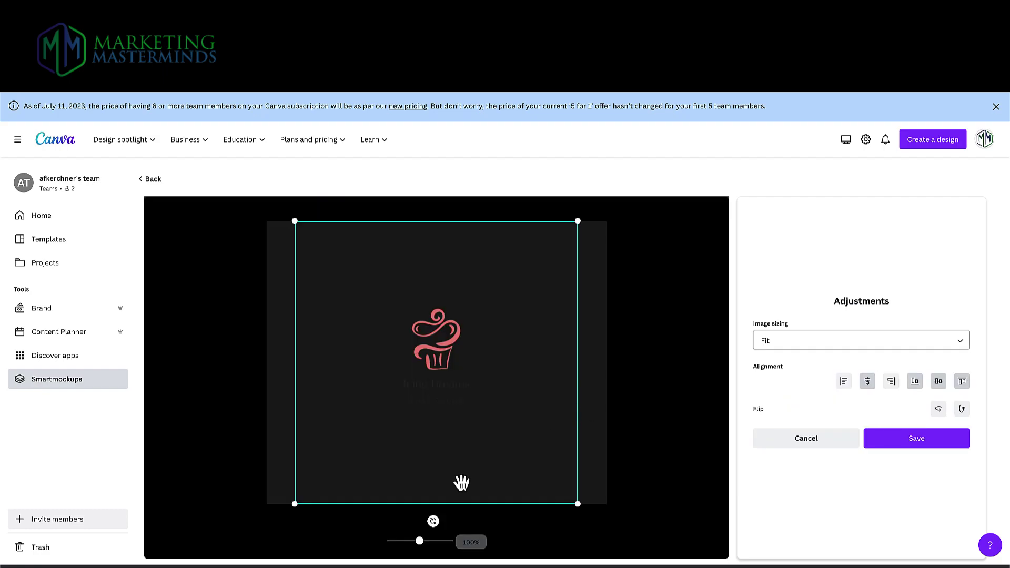
drag(419, 541, 428, 542)
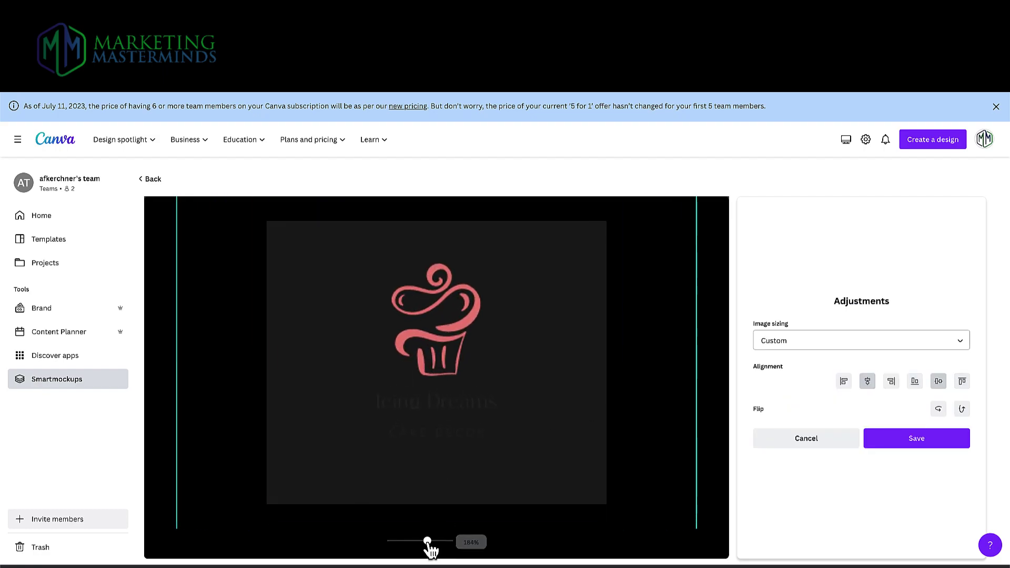
click(918, 445)
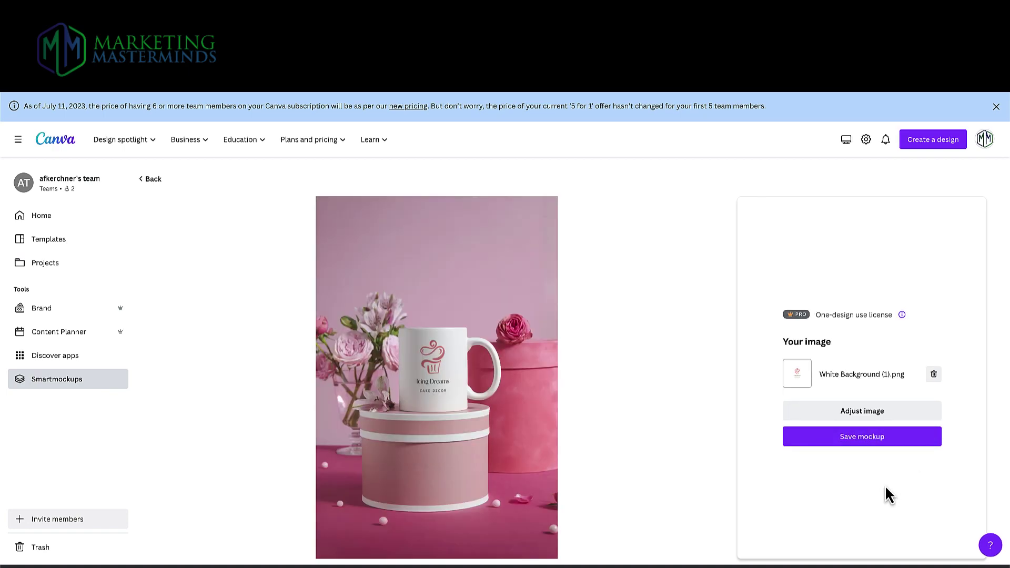
scroll(918, 331, down, 1)
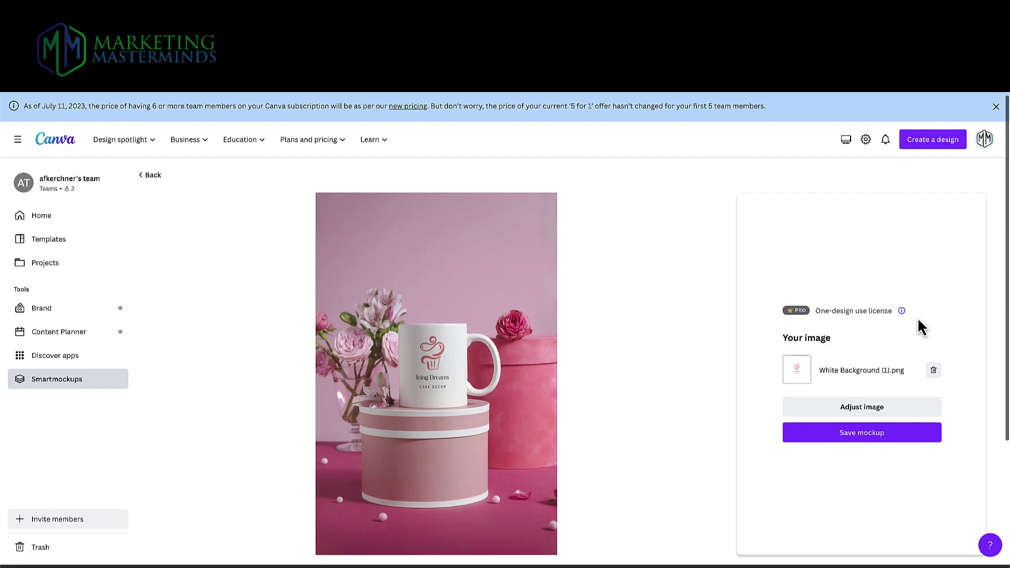
Step: Examine the design types suggested for creating a new design
click(934, 142)
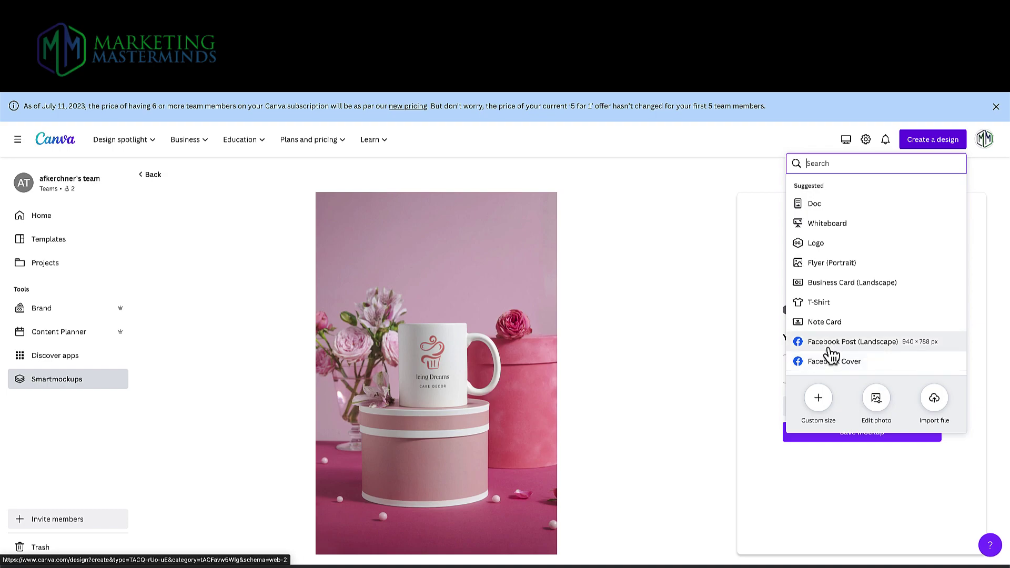
scroll(831, 356, down, 3)
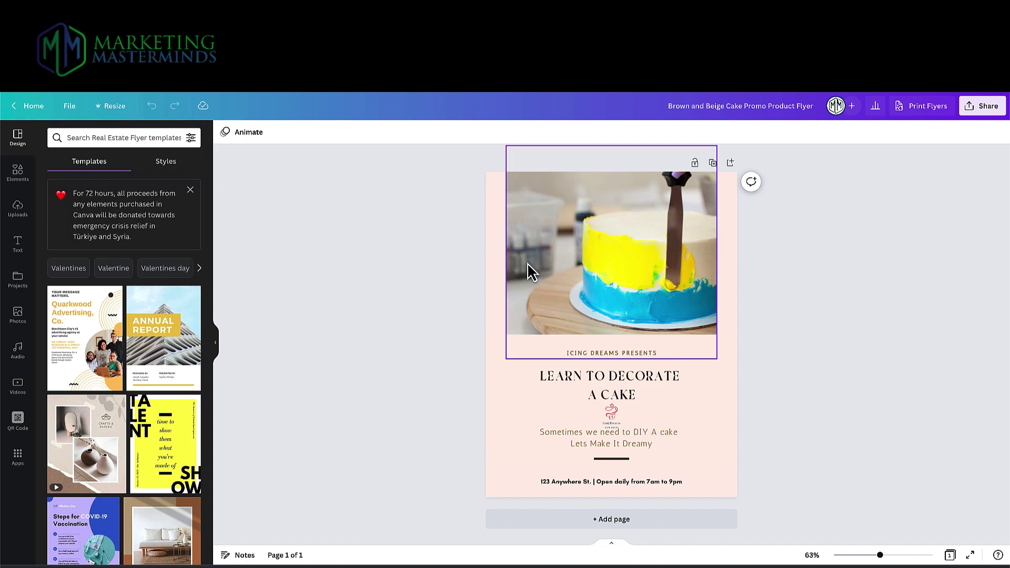
Step: Try the Background Remover on the cake photo of the Brown and Beige Cake Promo Product Flyer
click(545, 280)
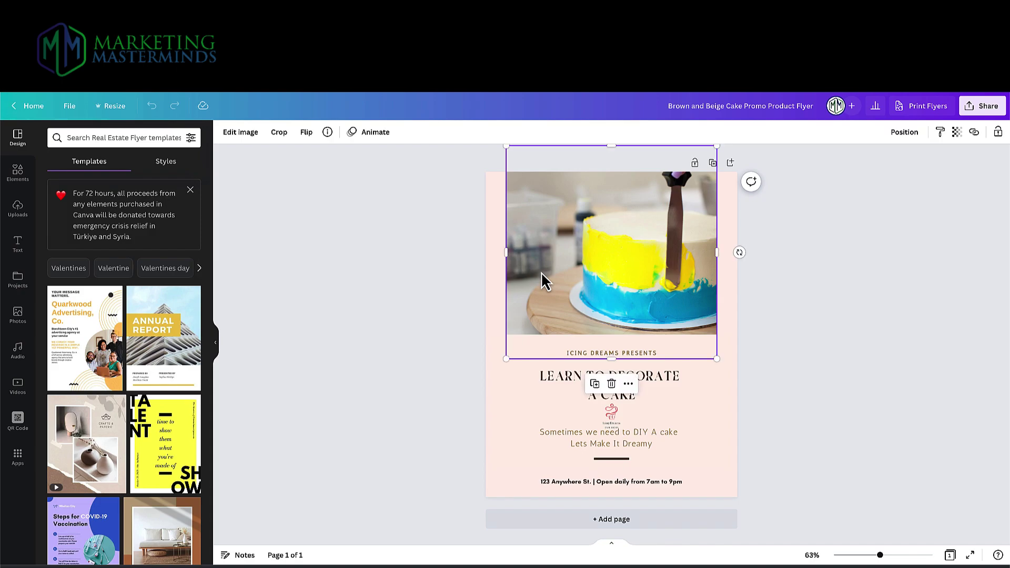
click(248, 133)
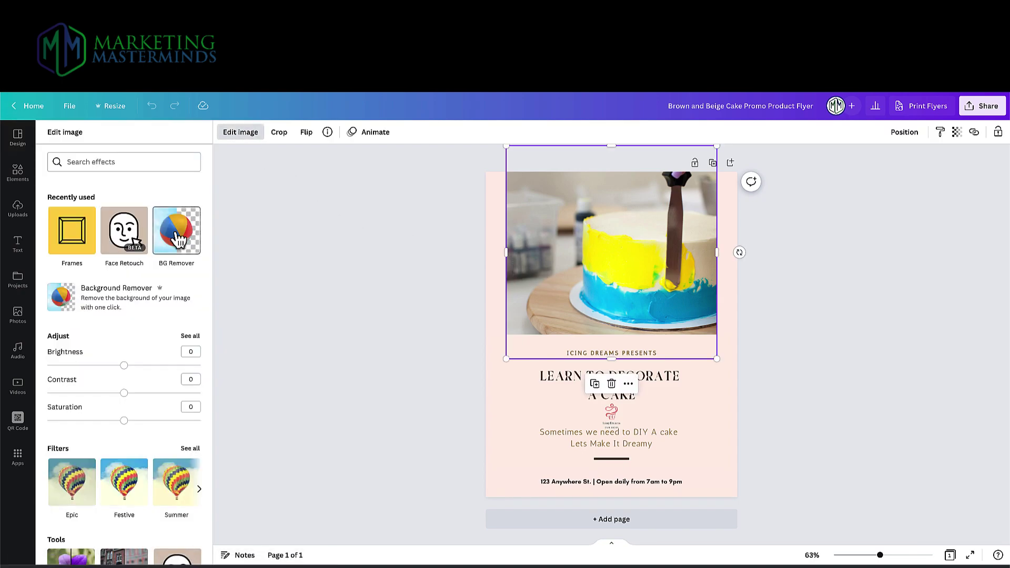
click(181, 240)
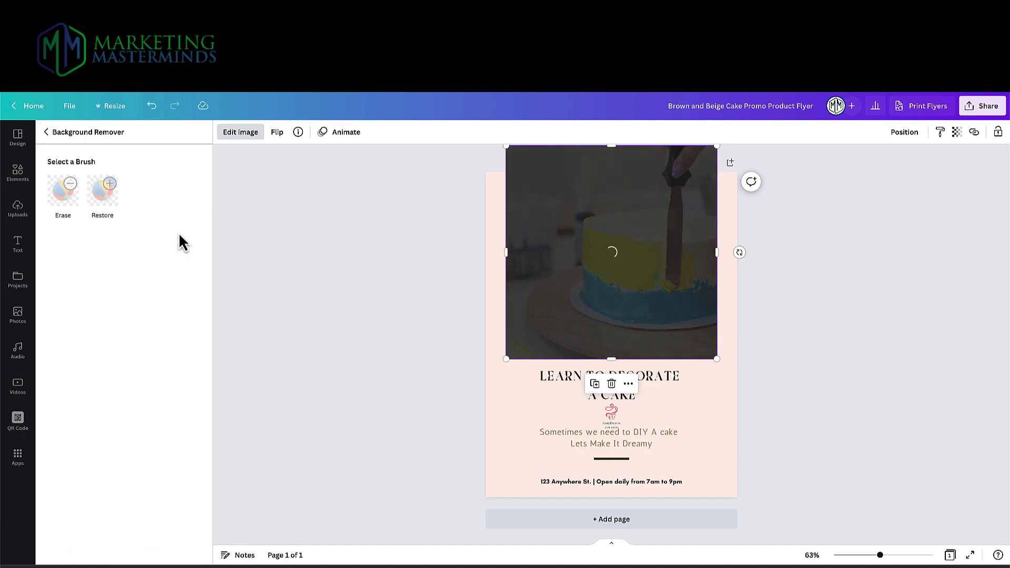
click(318, 253)
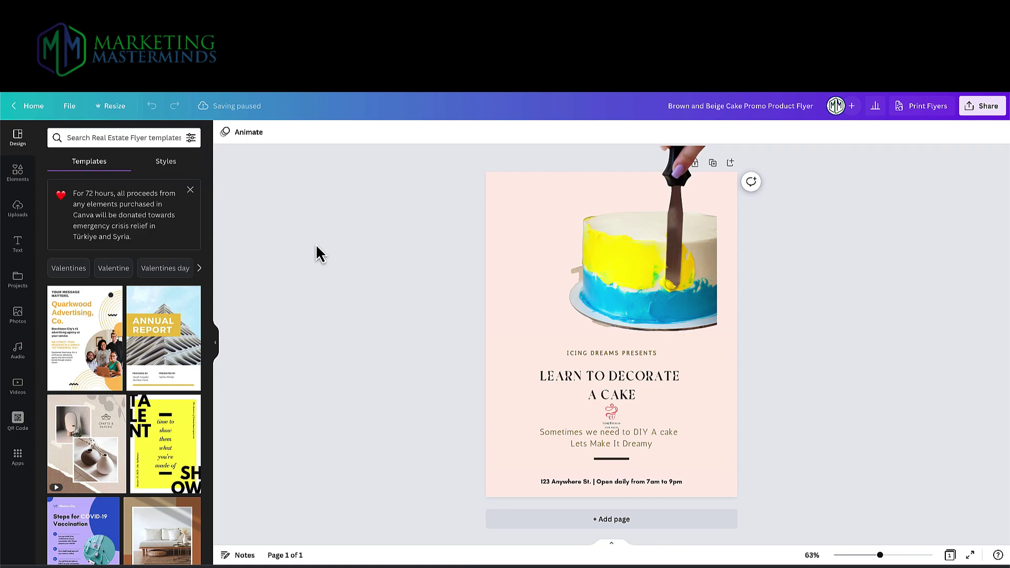
Step: Restore the flyer cake photo's background and apply the Auto Focus effect with a blur intensity of 62
click(629, 278)
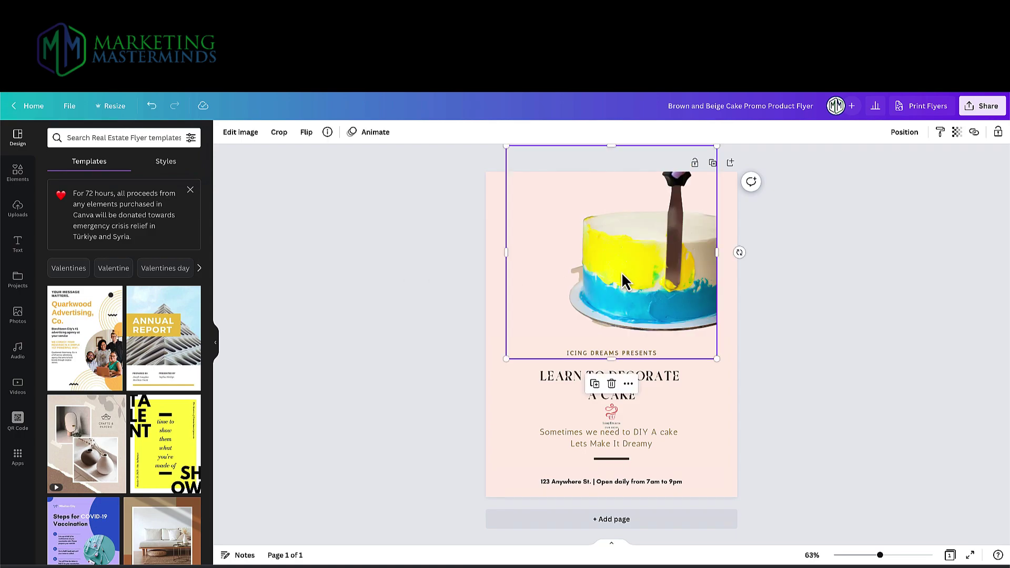
click(242, 134)
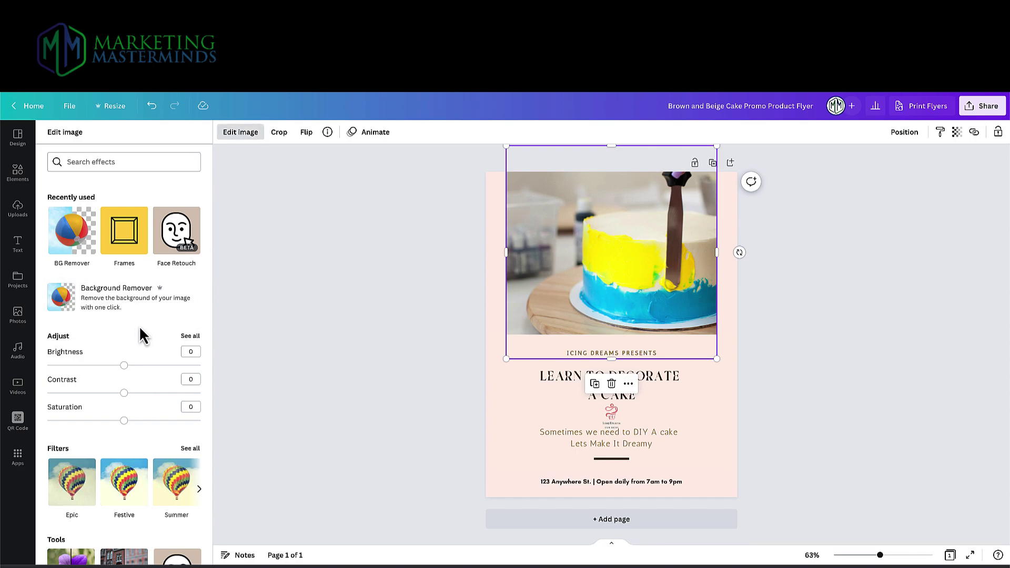
scroll(139, 326, down, 3)
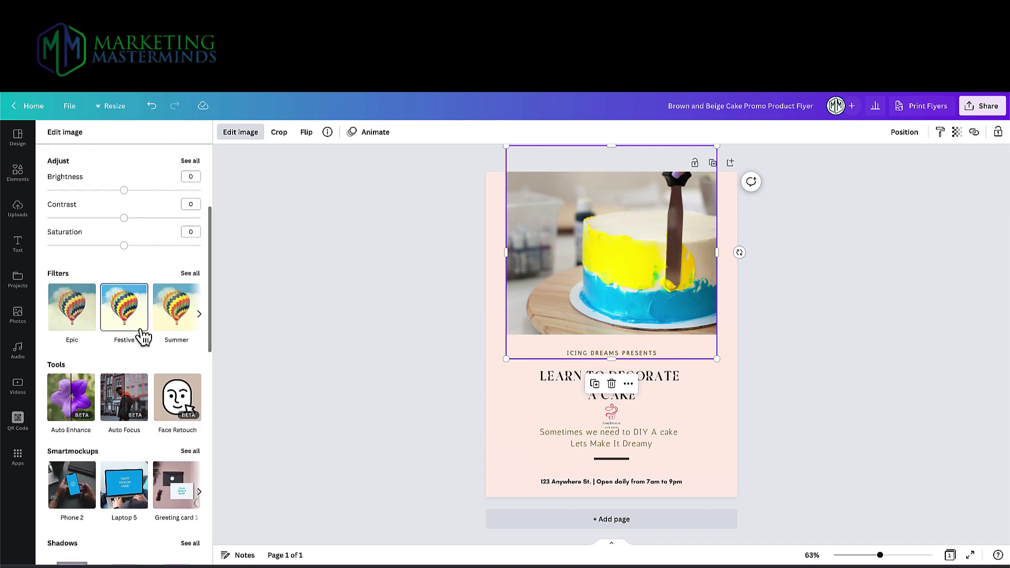
click(125, 405)
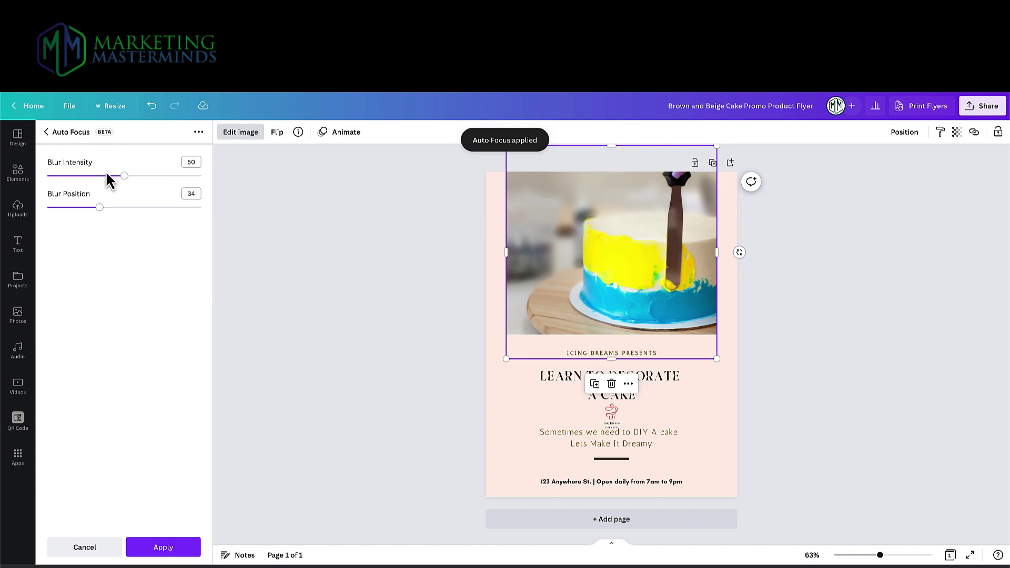
drag(125, 178, 145, 182)
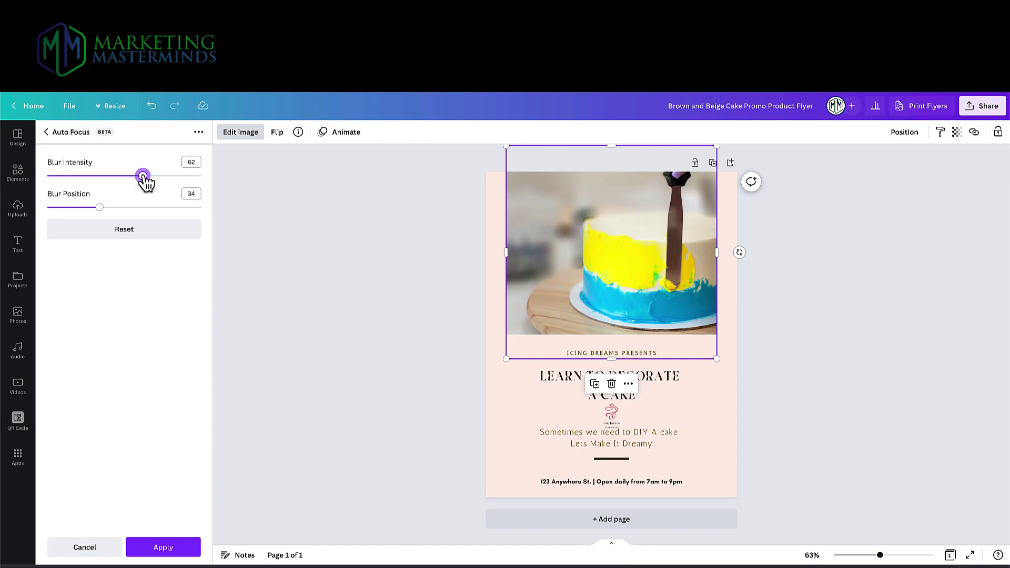
click(264, 283)
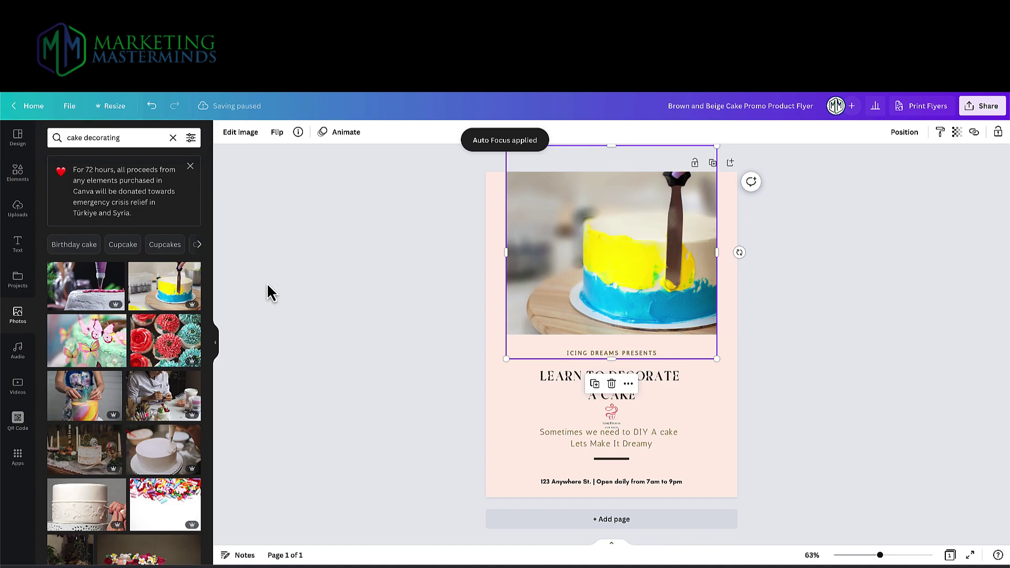
Step: Start a QR code for the flyer that links to the URL icingdreams.com
click(267, 284)
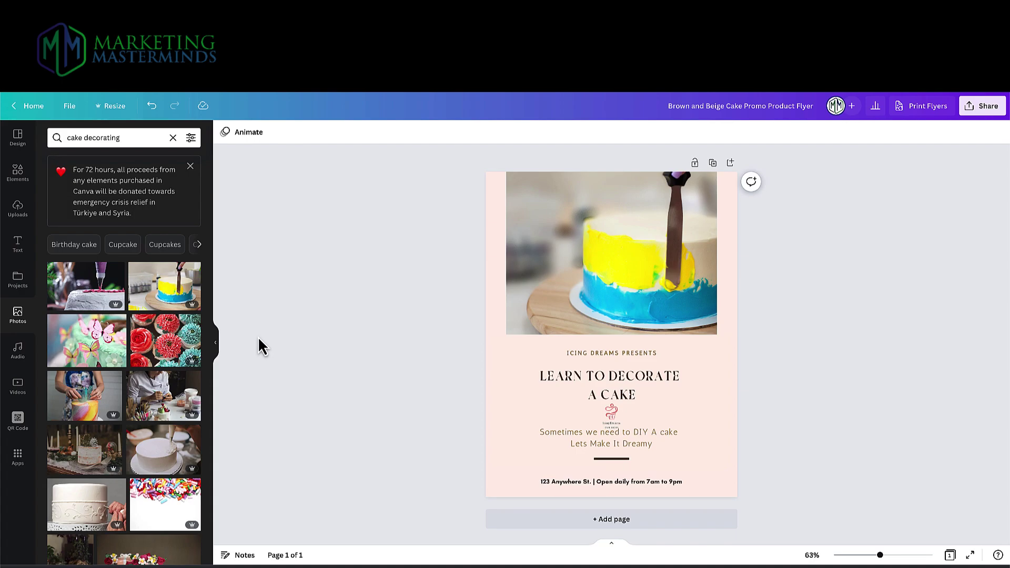
click(22, 429)
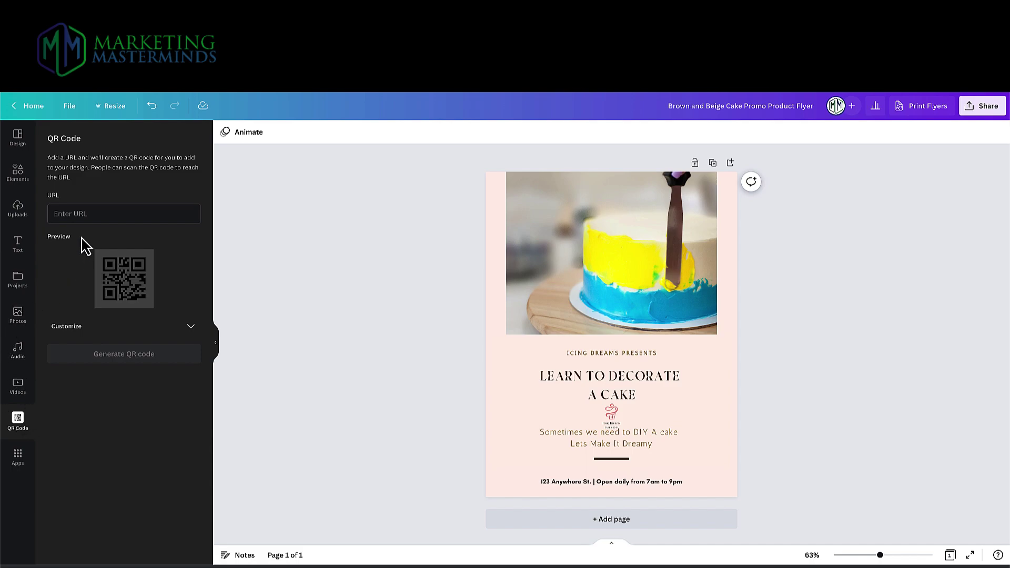
click(110, 214)
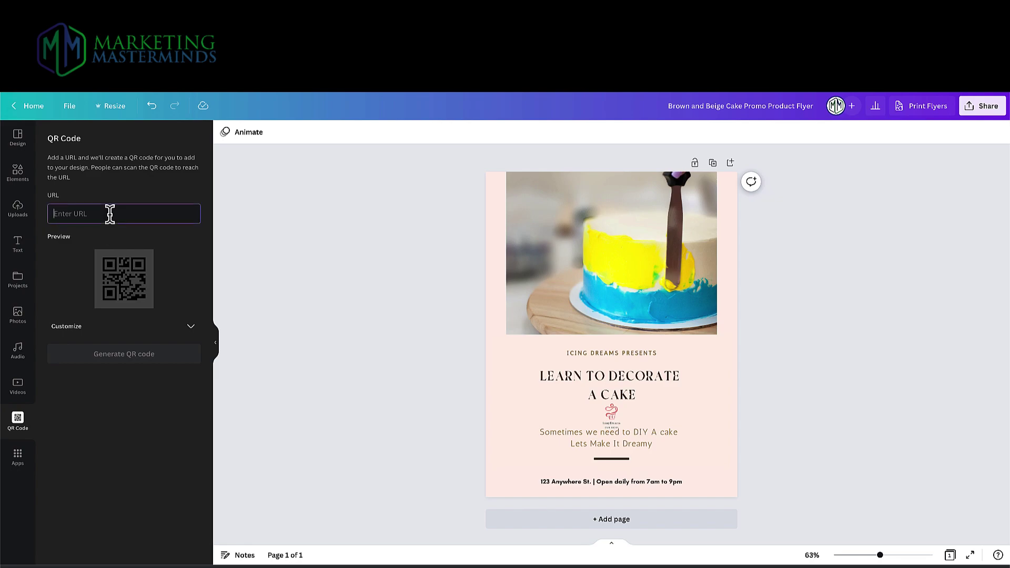
text(icingdreams.com)
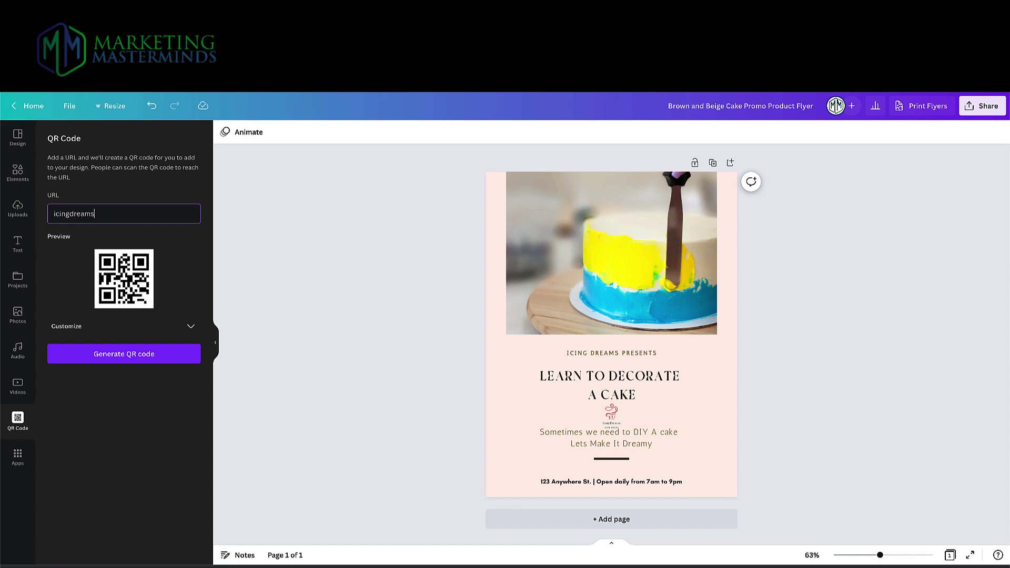
Step: Set the QR code's foreground color to the coral red copied from the Icing Dreams brand color palette
click(180, 329)
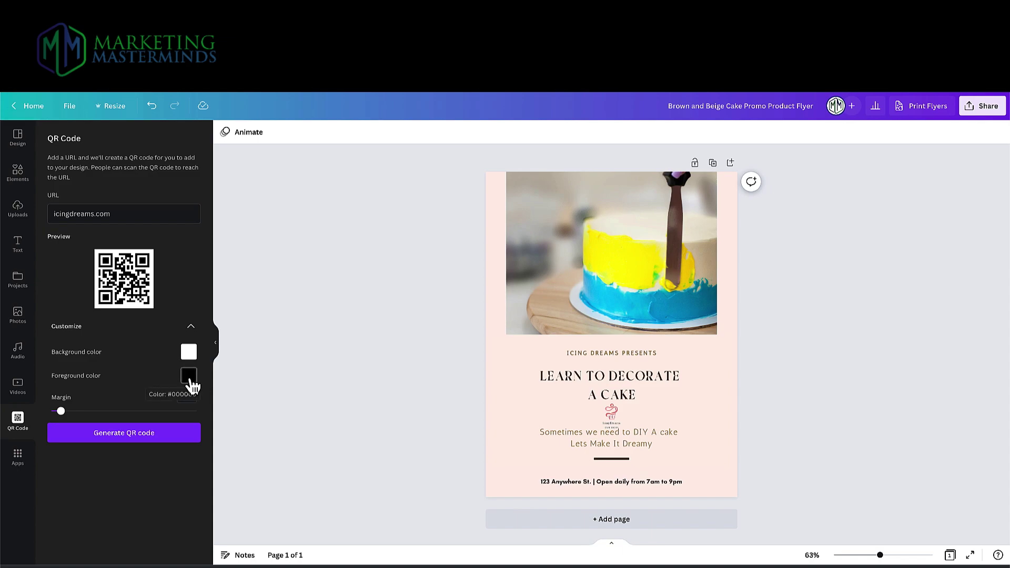
click(190, 376)
click(249, 476)
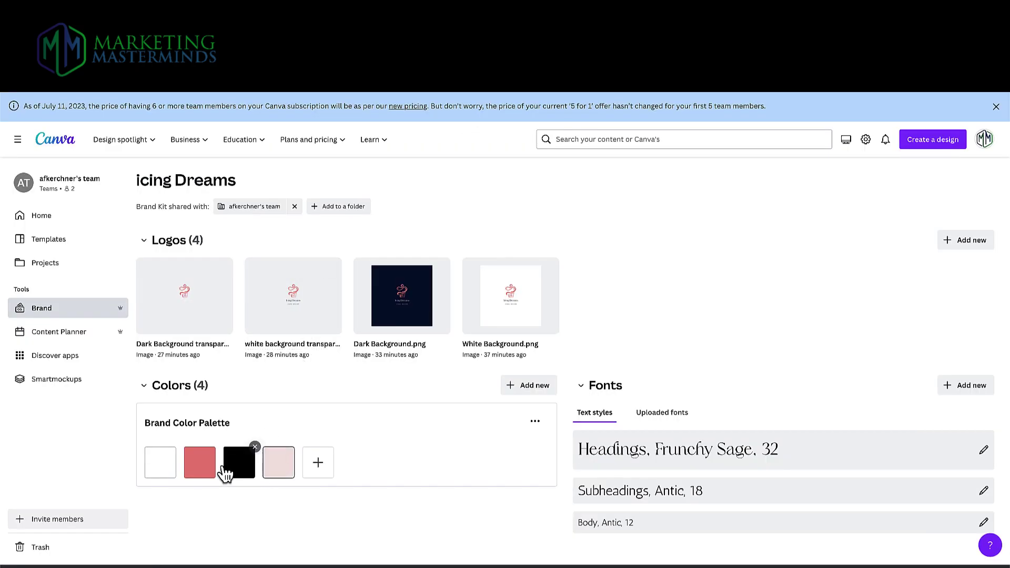
click(205, 472)
drag(275, 396, 249, 397)
key(ctrl+c)
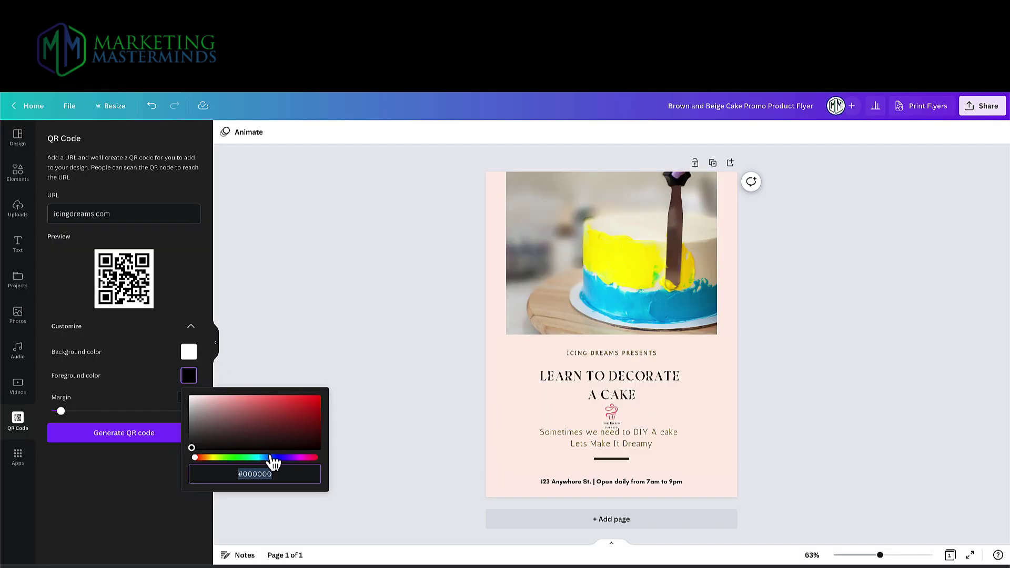
drag(279, 474, 245, 473)
key(ctrl+v)
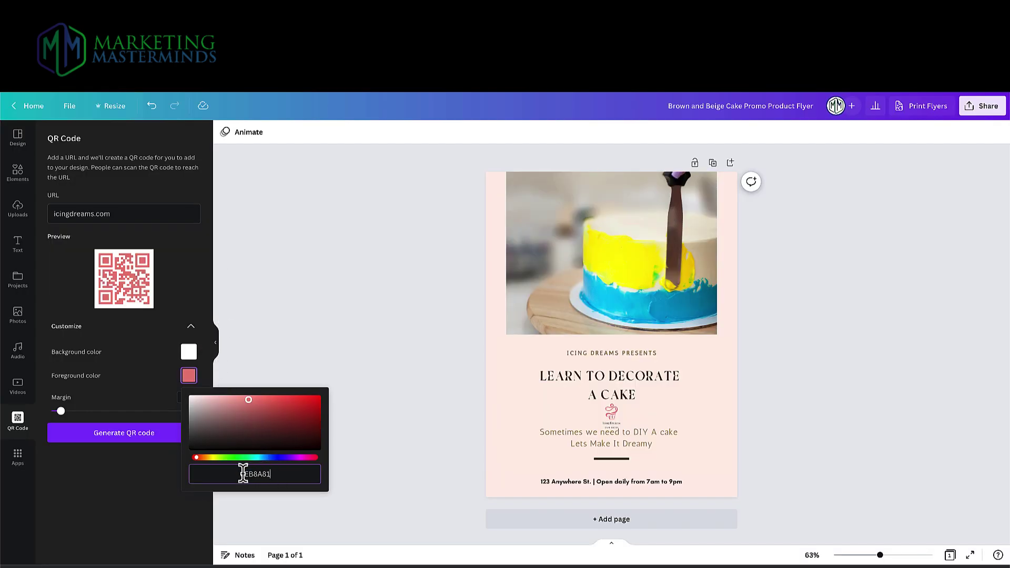
click(164, 491)
Step: Generate the QR code, shrink it to a small square and place it in the cake photo's lower-left corner
click(138, 444)
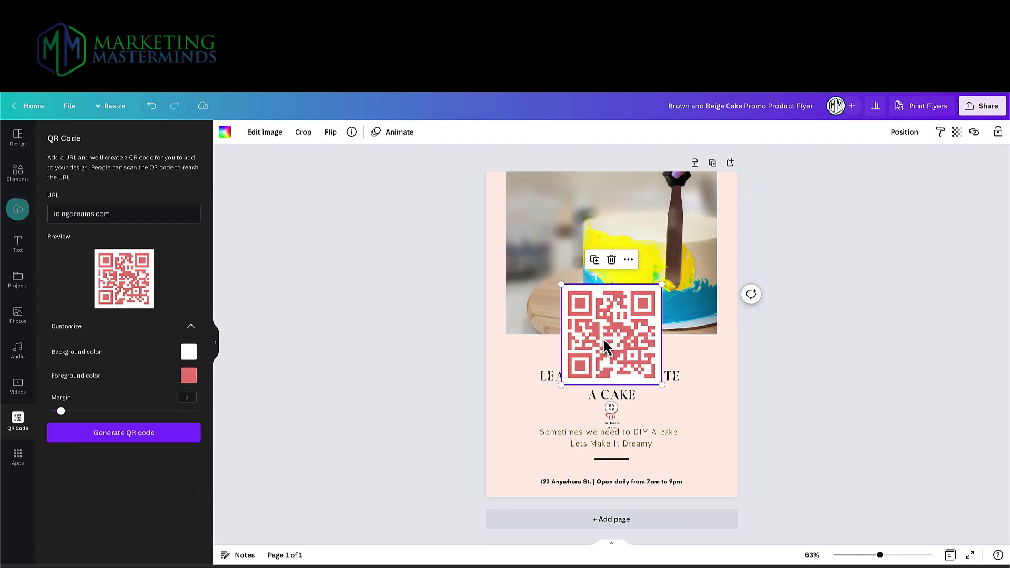
drag(601, 344, 525, 232)
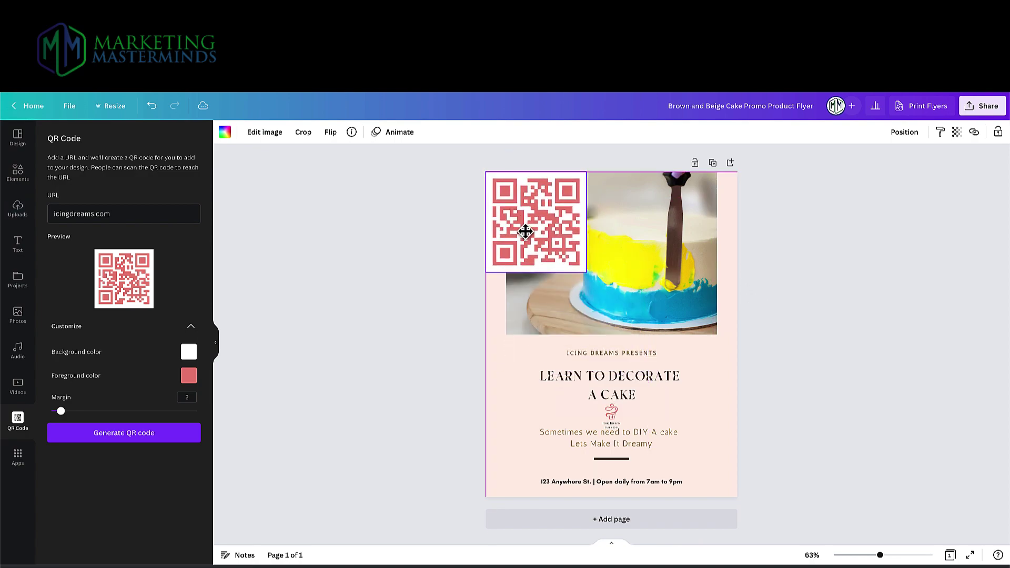
drag(588, 269, 521, 208)
click(442, 230)
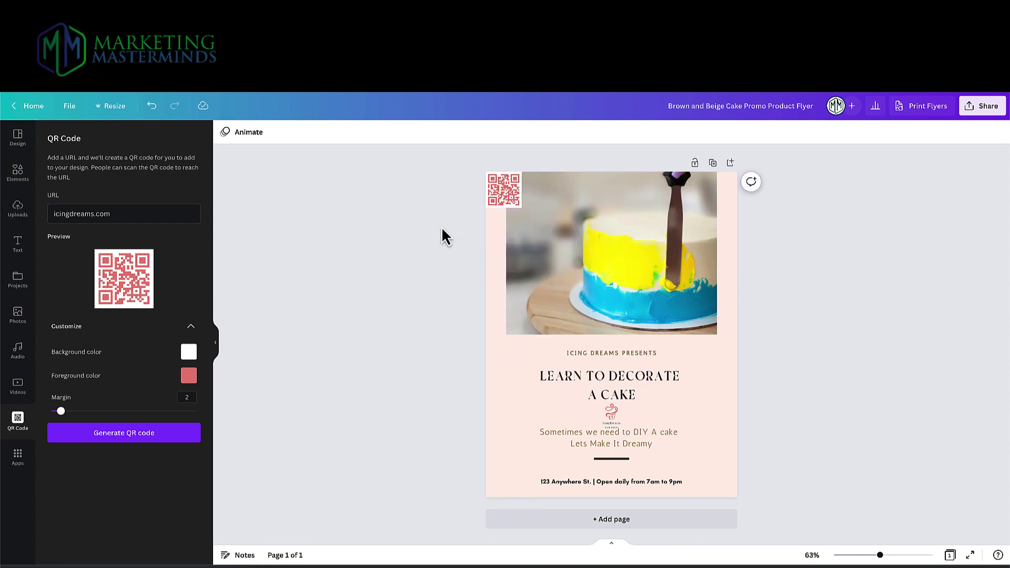
click(500, 197)
drag(500, 198, 517, 327)
click(439, 317)
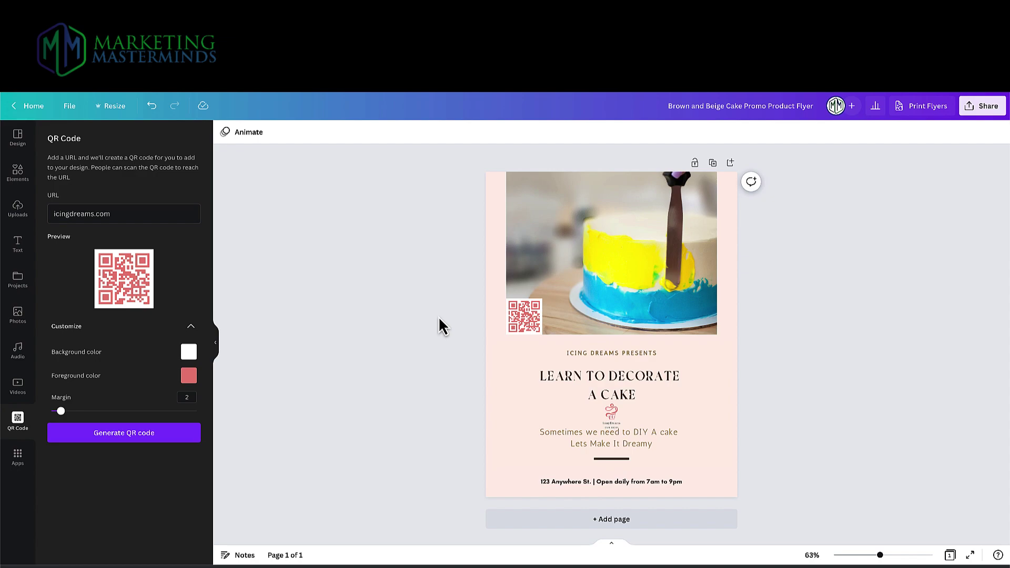
Step: Create a resized copy of the flyer as a Note Card, 5.5 × 4.3 in
click(116, 107)
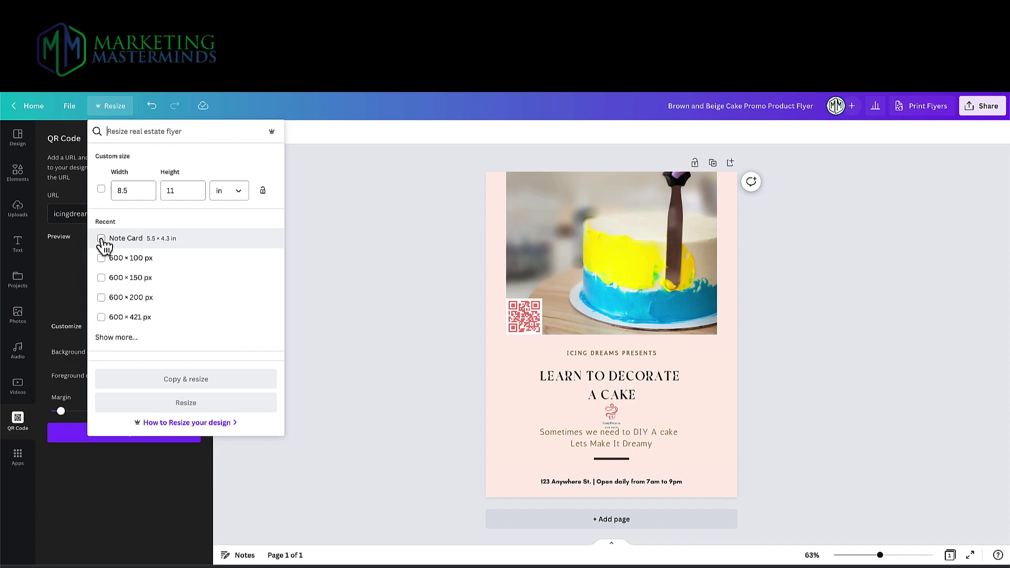
click(102, 239)
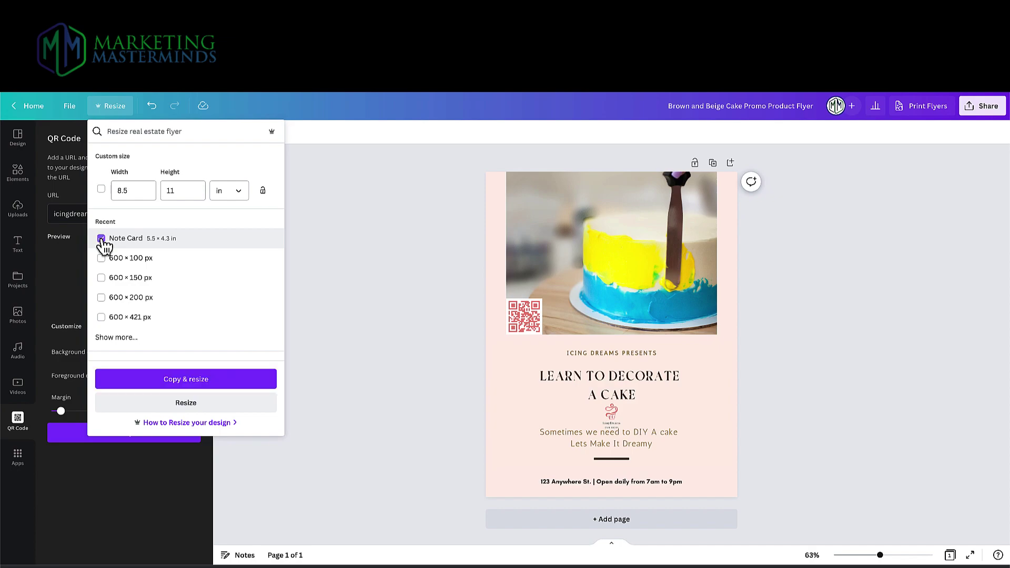
click(204, 388)
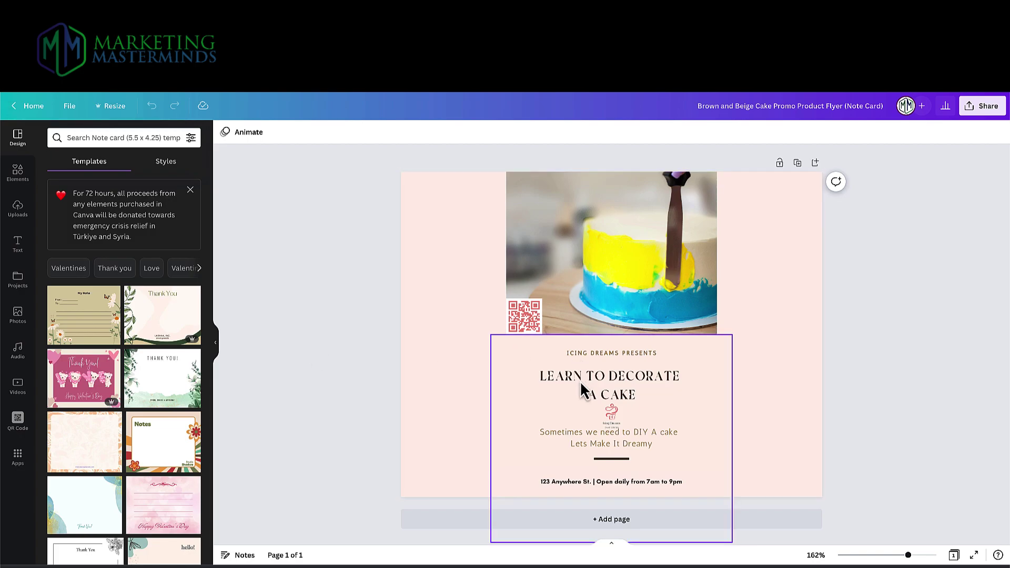
Step: Enlarge the QR code on the note card and move it to the card's upper-right corner
click(525, 317)
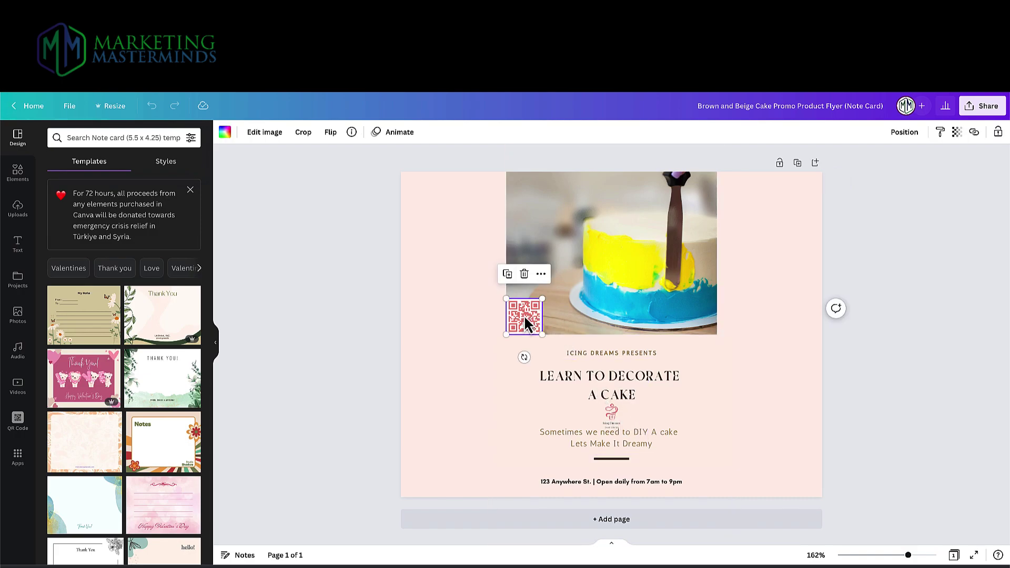
drag(525, 320, 765, 233)
click(737, 250)
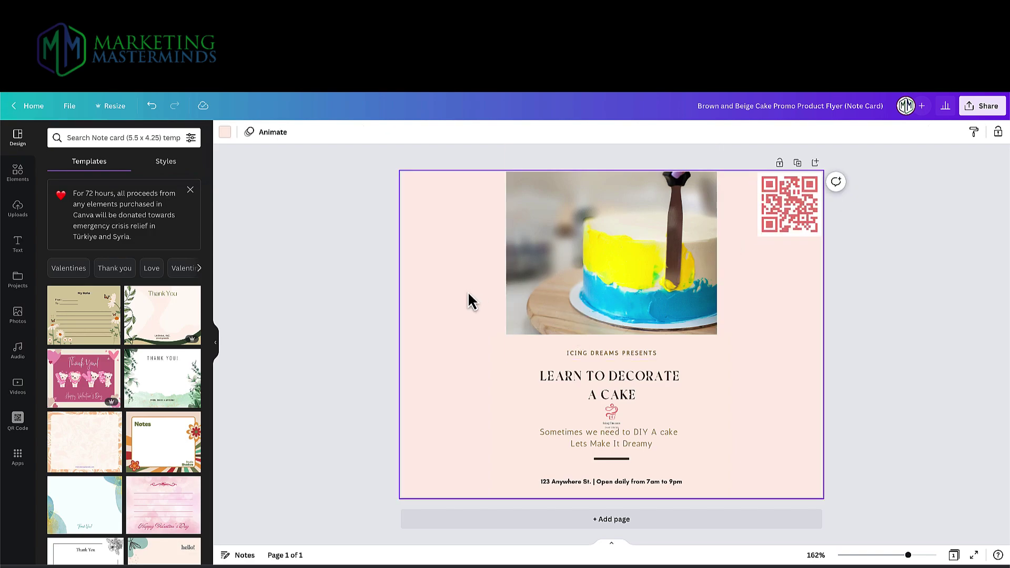
Step: Widen the cake photo to span the note card's full width and move the QR code to the upper-left corner
click(522, 292)
drag(507, 251, 401, 251)
drag(716, 253, 821, 255)
drag(784, 208, 431, 203)
click(360, 213)
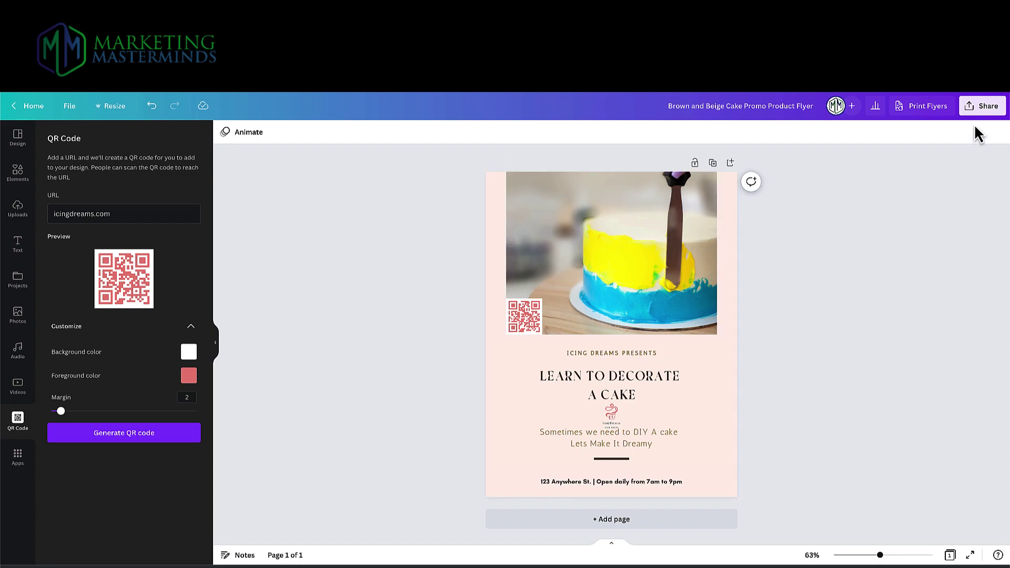
Step: In the original flyer design, search the print products for "flyer" and choose Flyers (Portrait)
click(985, 107)
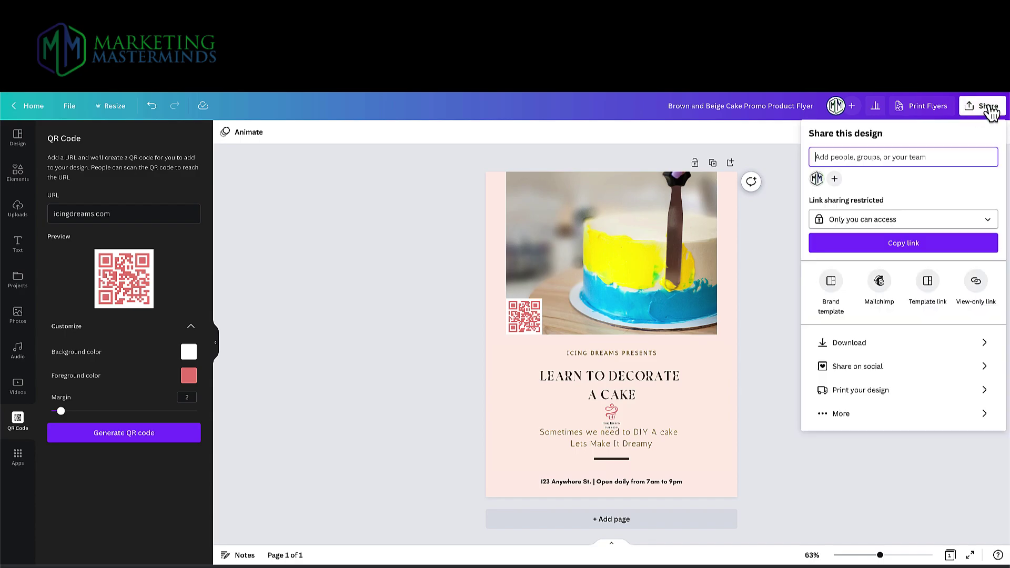
click(984, 391)
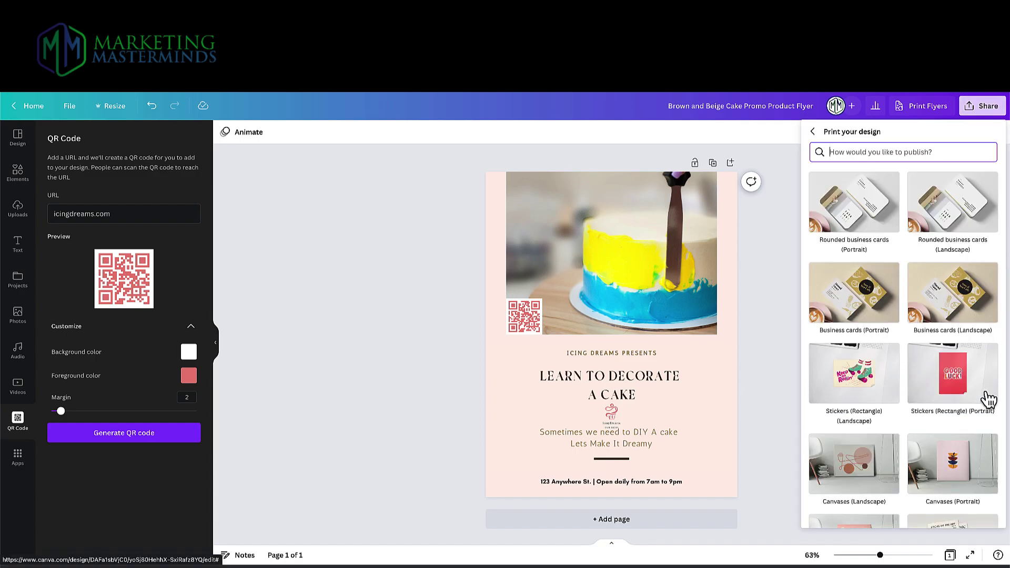
click(891, 154)
text(flyer)
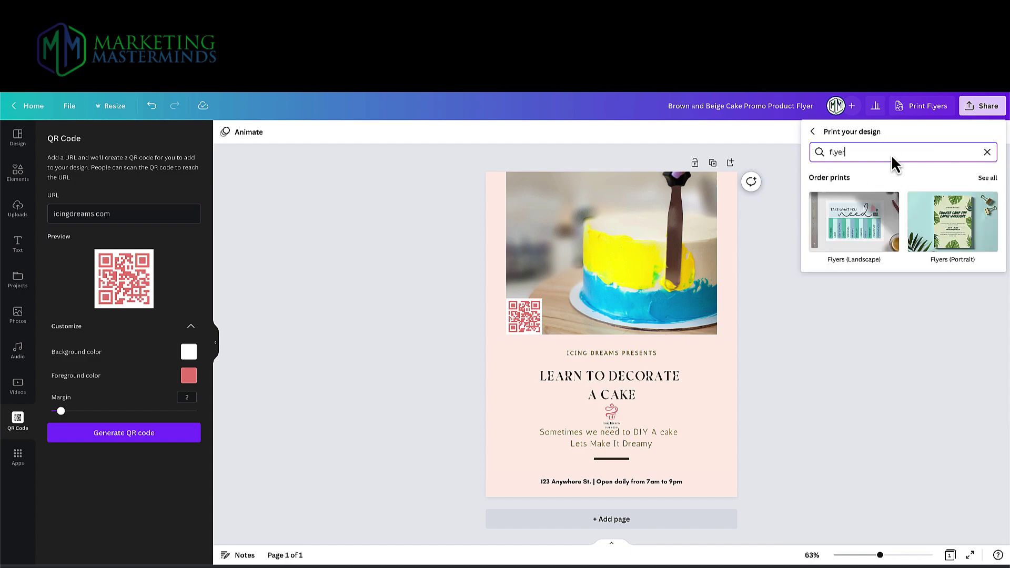
click(964, 238)
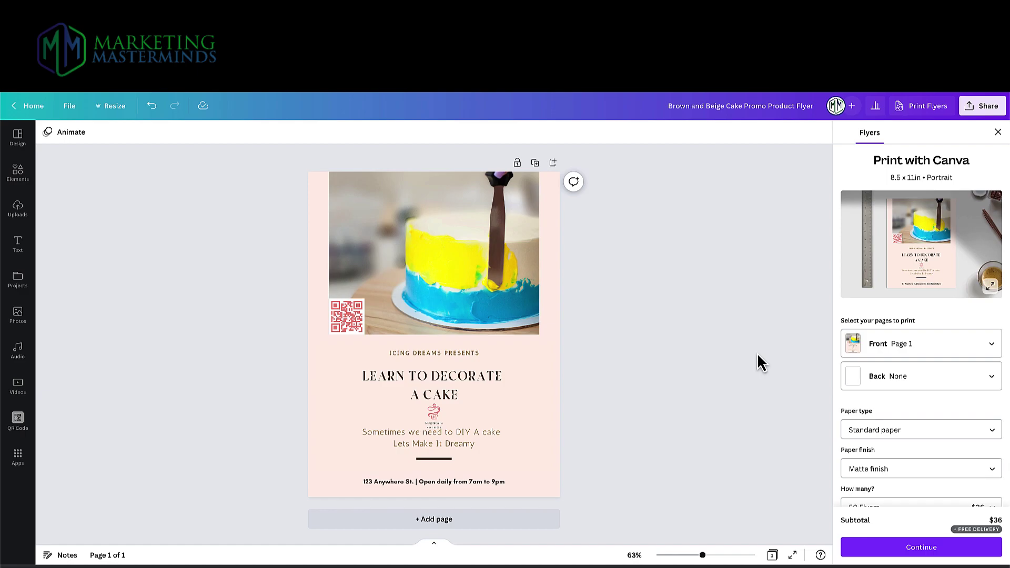
Step: Examine the paper type and quantity choices for the flyer print order, keeping Standard paper
click(885, 431)
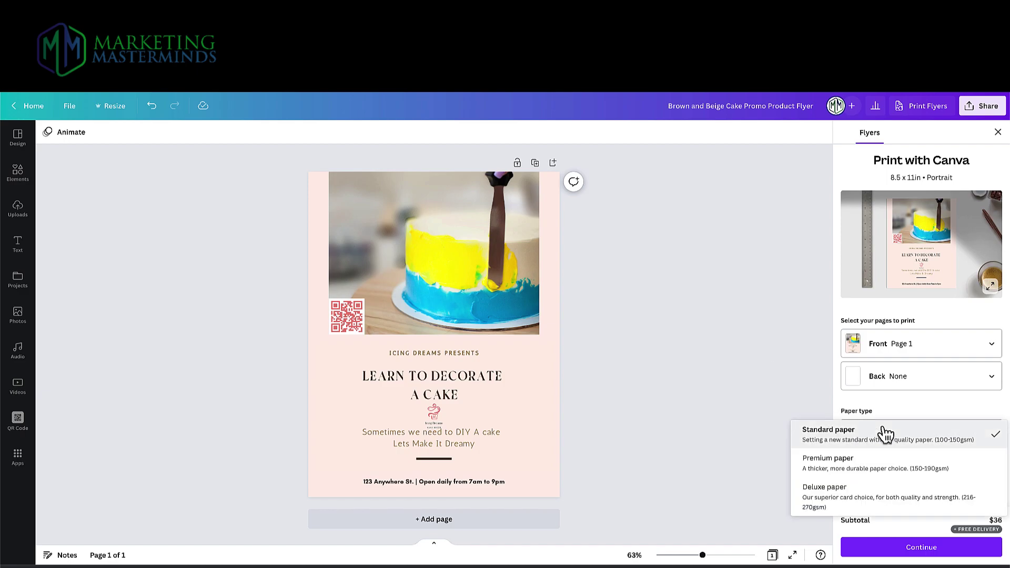
click(885, 432)
scroll(886, 431, down, 2)
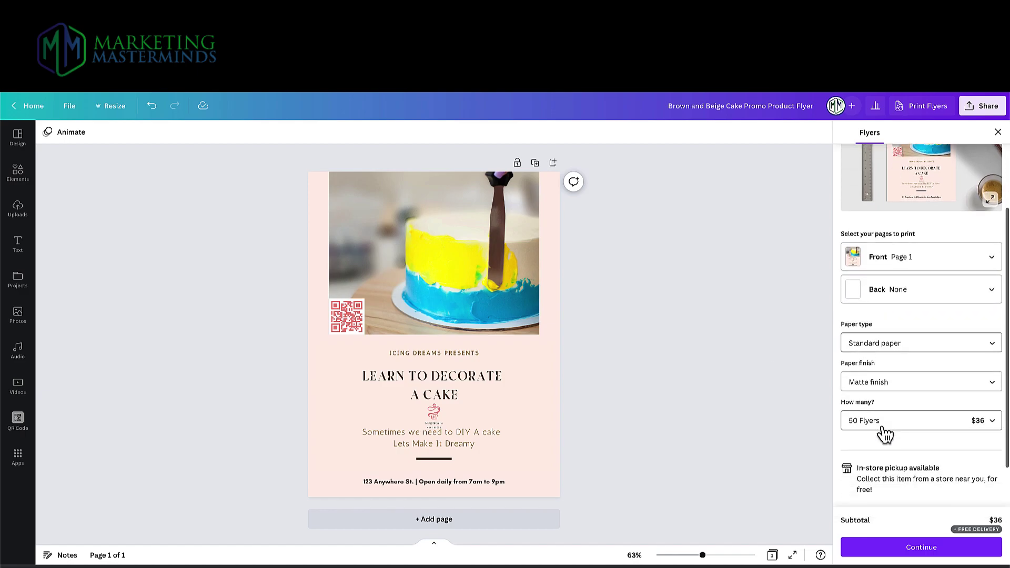
click(887, 429)
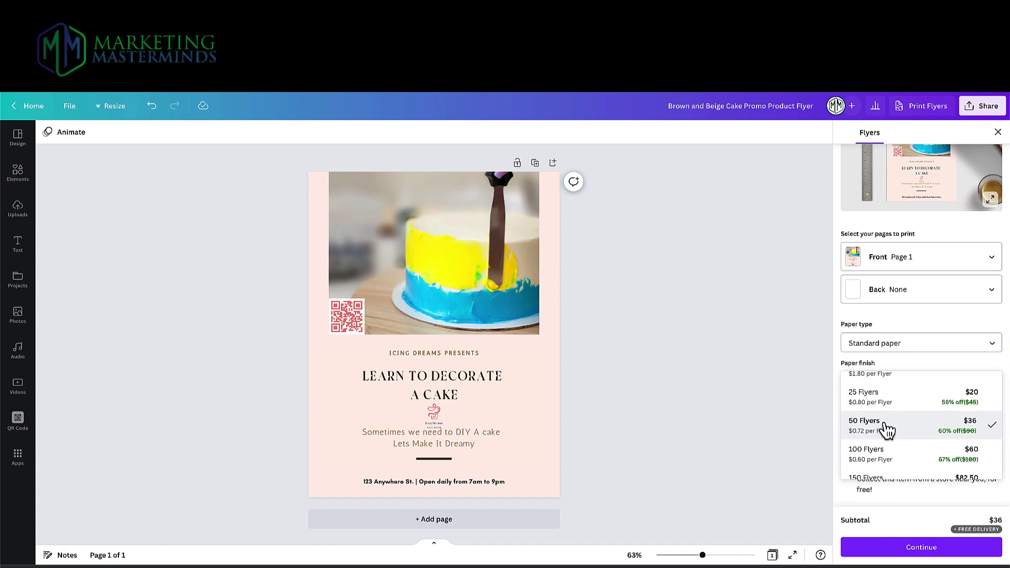
click(794, 419)
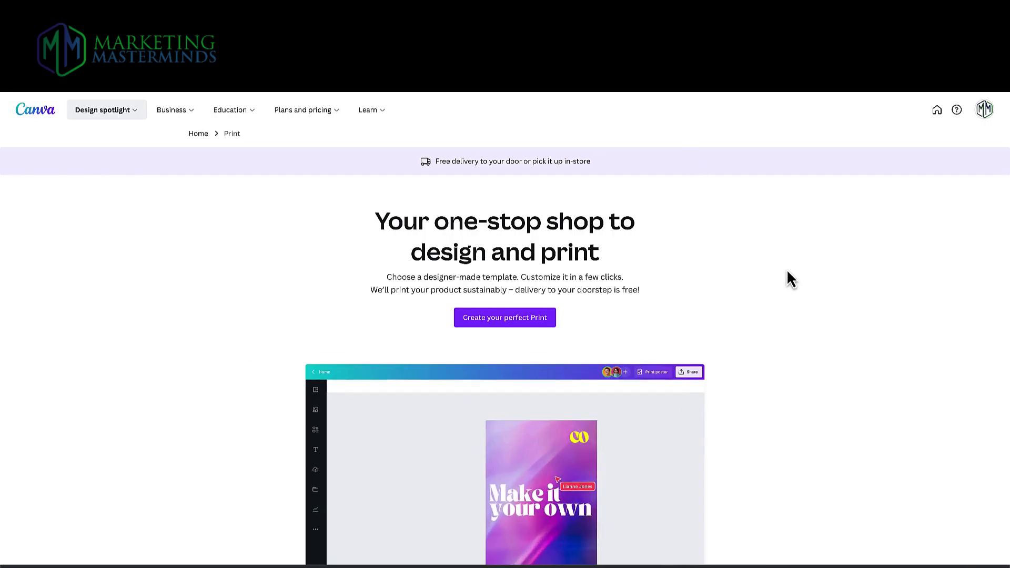
Step: Examine Canva's Print page for its most-loved products, brand promotion items and document and office products
scroll(788, 272, down, 5)
scroll(787, 272, down, 6)
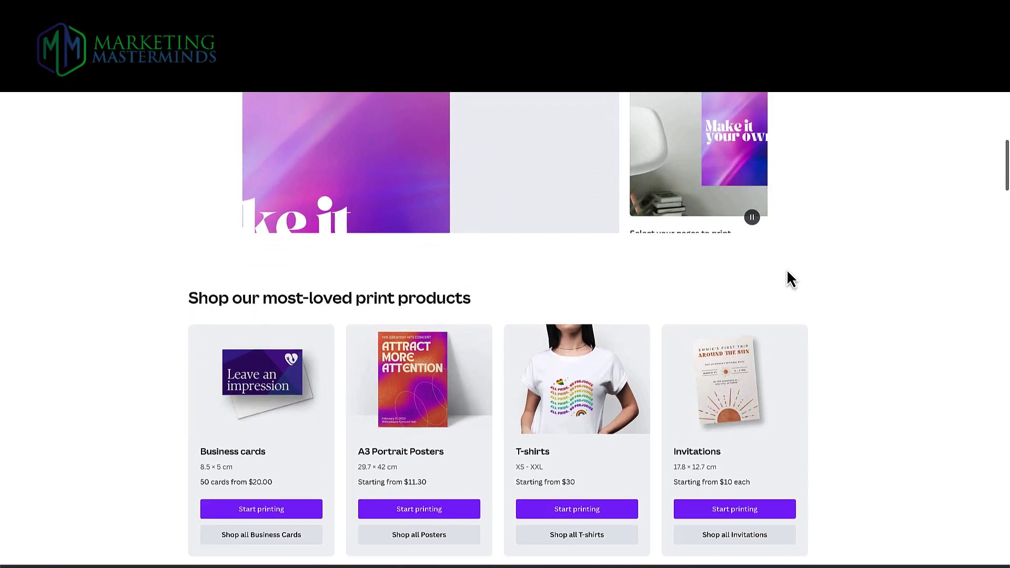
scroll(787, 272, down, 3)
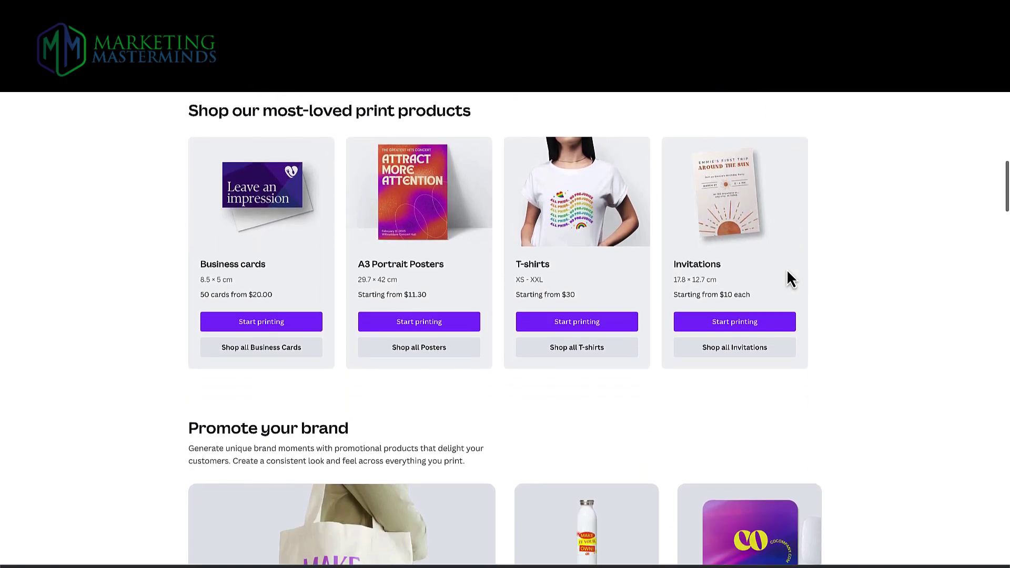
scroll(788, 272, down, 3)
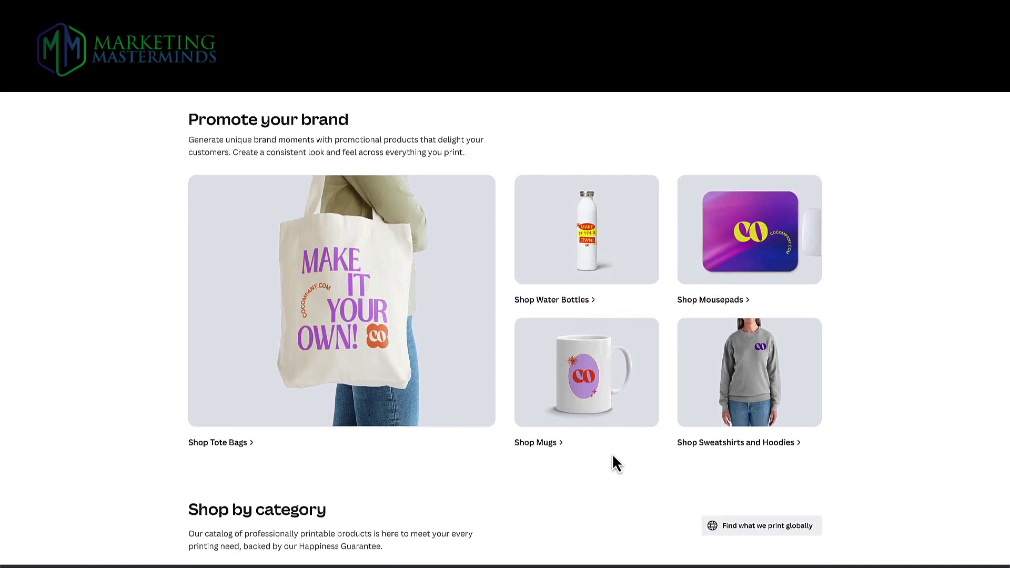
scroll(613, 461, down, 3)
scroll(616, 461, down, 3)
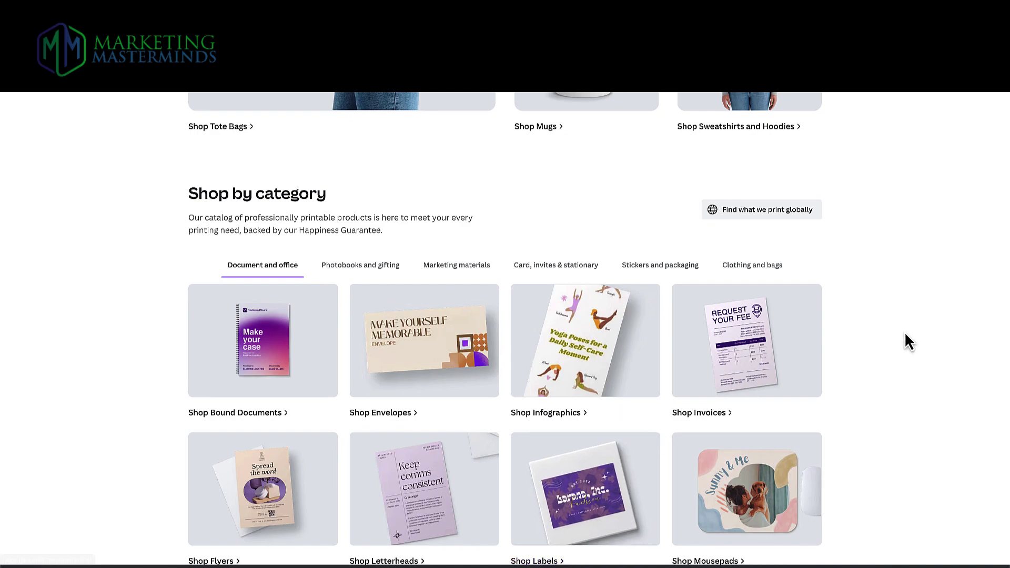
scroll(904, 333, up, 5)
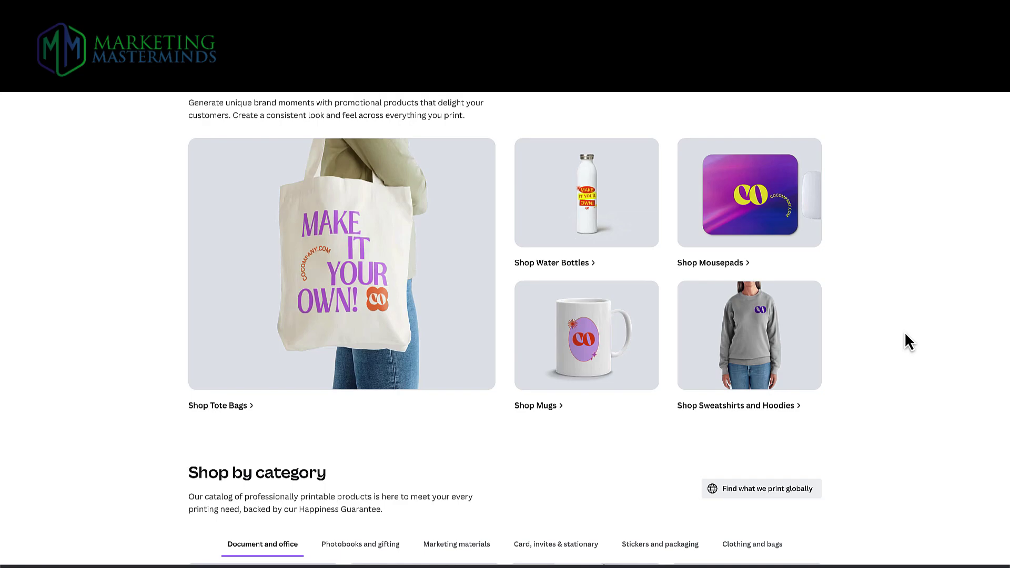
scroll(903, 340, up, 6)
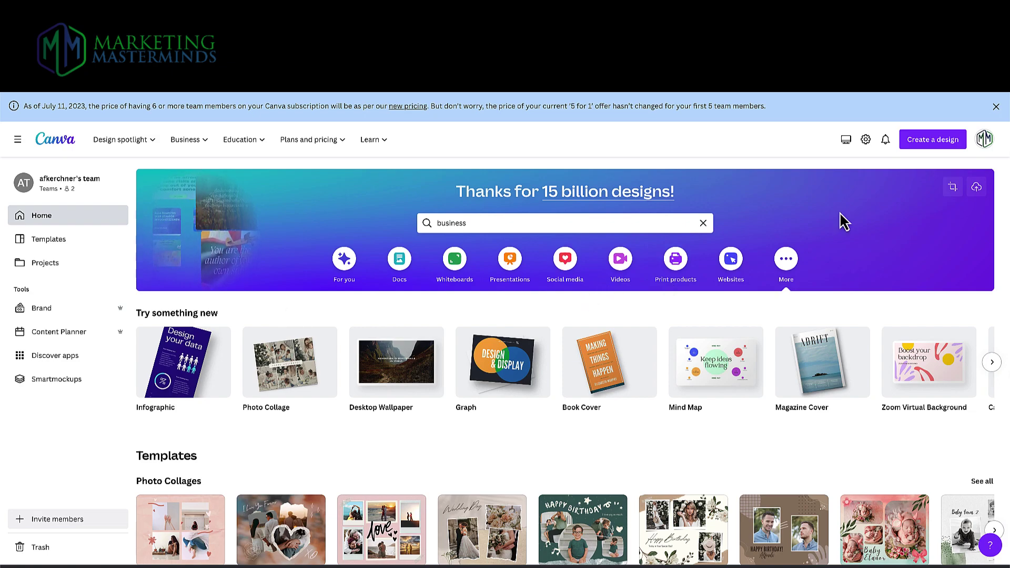
Step: Browse the suggested new-design types from Doc and Logo through to TikTok Video and A4 Document
click(942, 146)
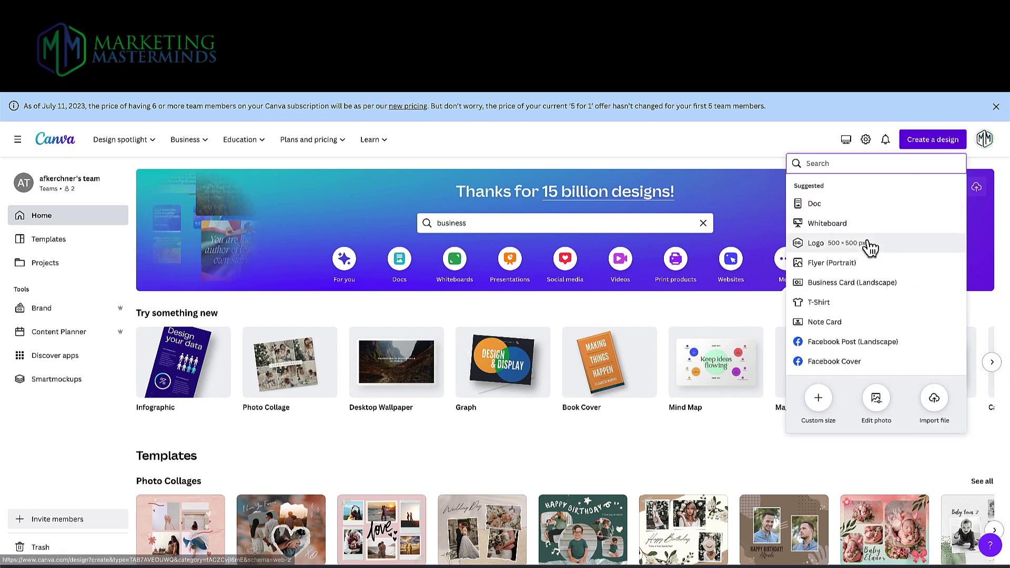
scroll(869, 245, down, 1)
scroll(871, 247, down, 1)
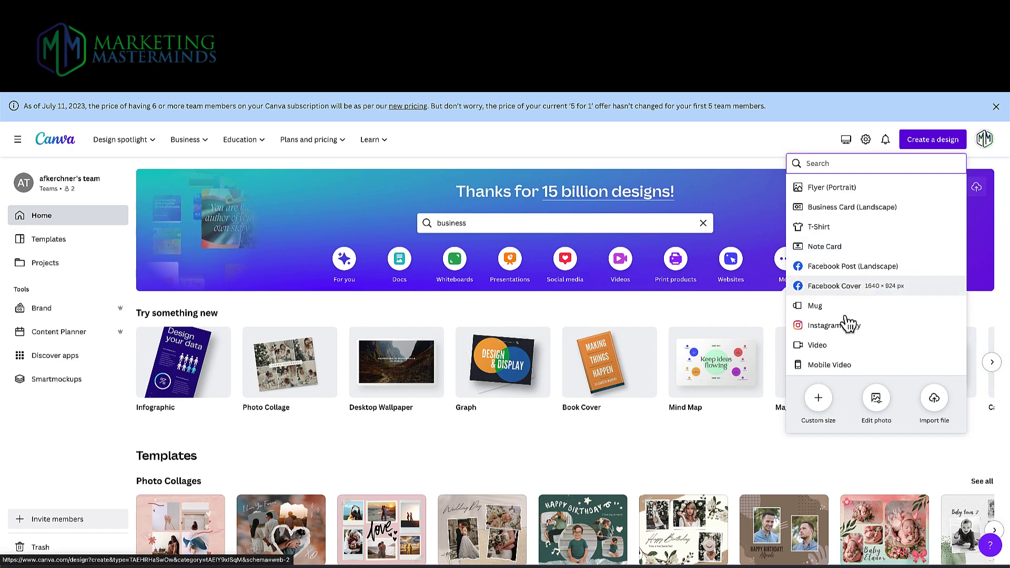
scroll(850, 337, down, 2)
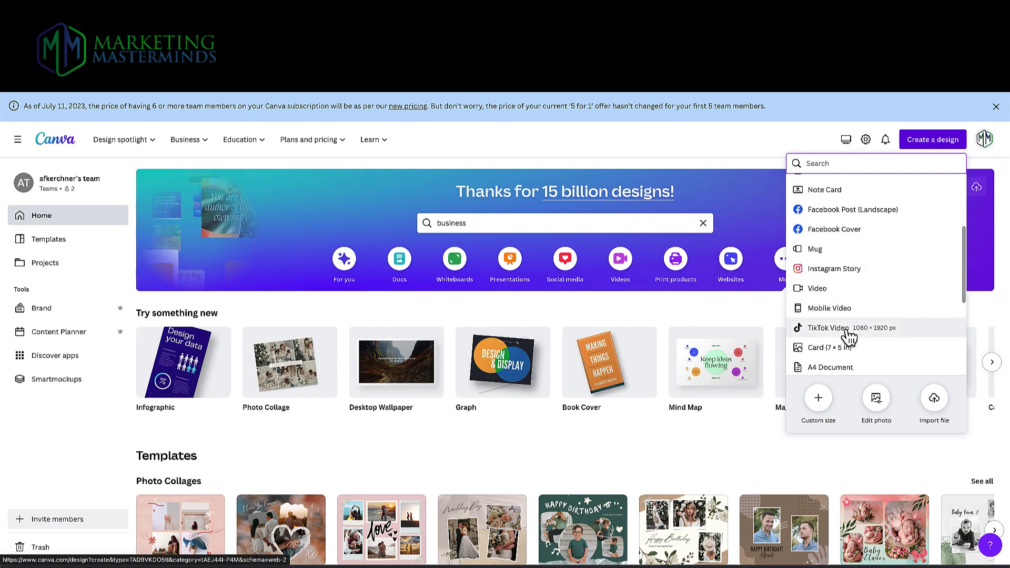
Step: Create a blank Mobile Video design and fill its page with the Purple and Orange Calm TikTok Video template
scroll(850, 316, down, 1)
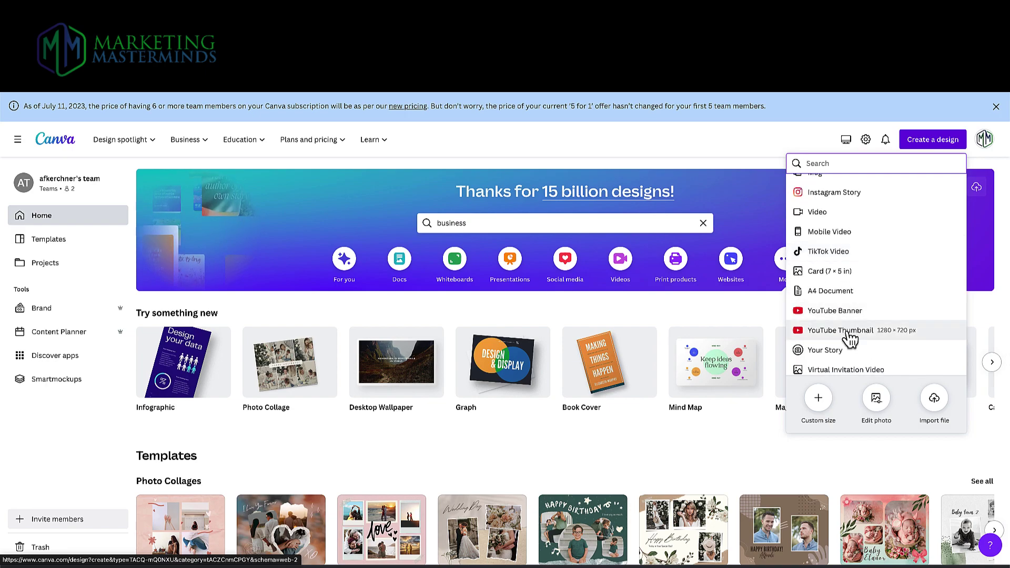
scroll(851, 339, down, 1)
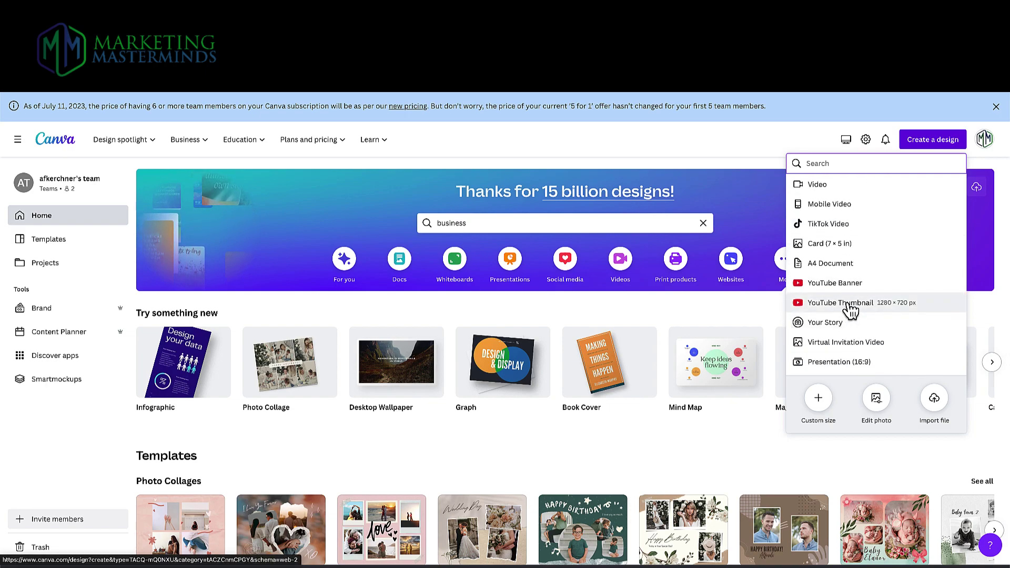
click(851, 311)
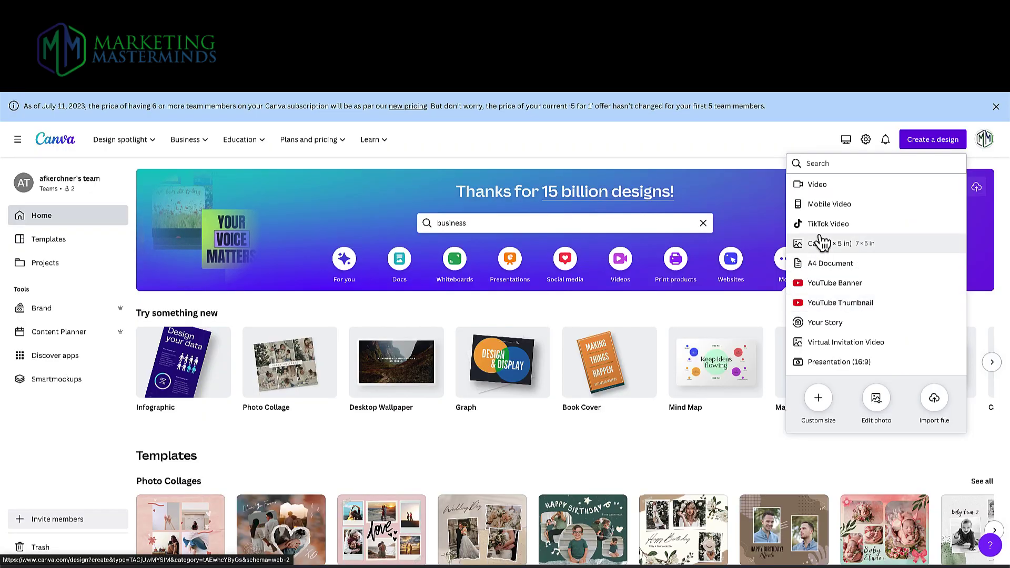
click(822, 228)
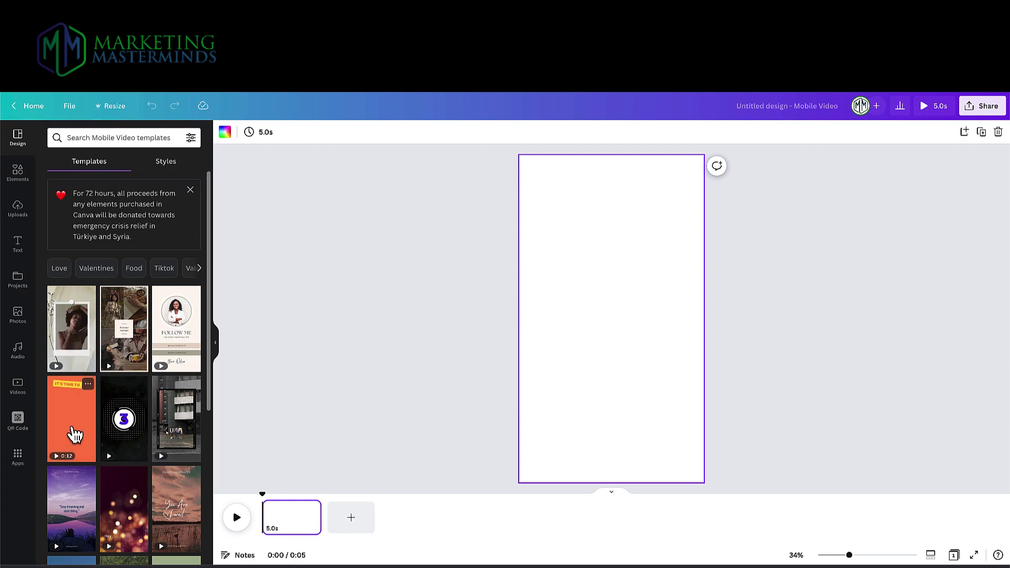
drag(117, 530, 554, 250)
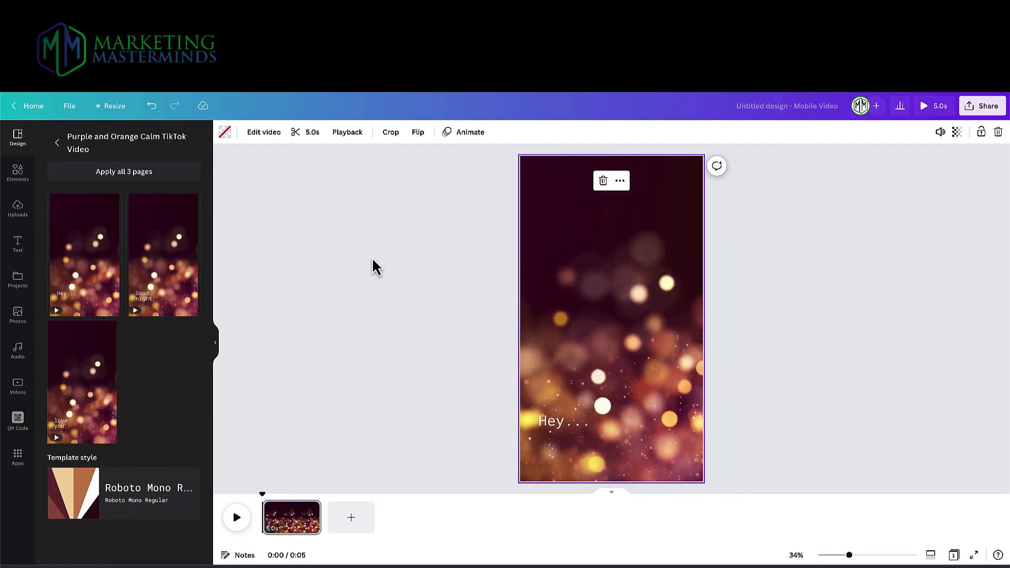
Step: Search the resize formats for "video" and create a resized copy of the design as a LinkedIn Video Ad
click(115, 106)
click(169, 137)
text(video)
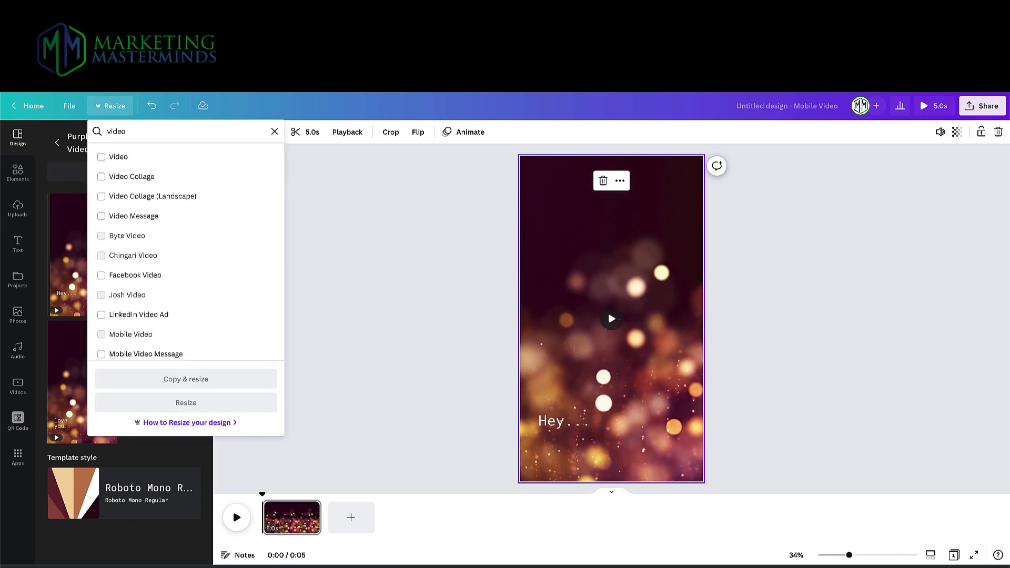
click(134, 322)
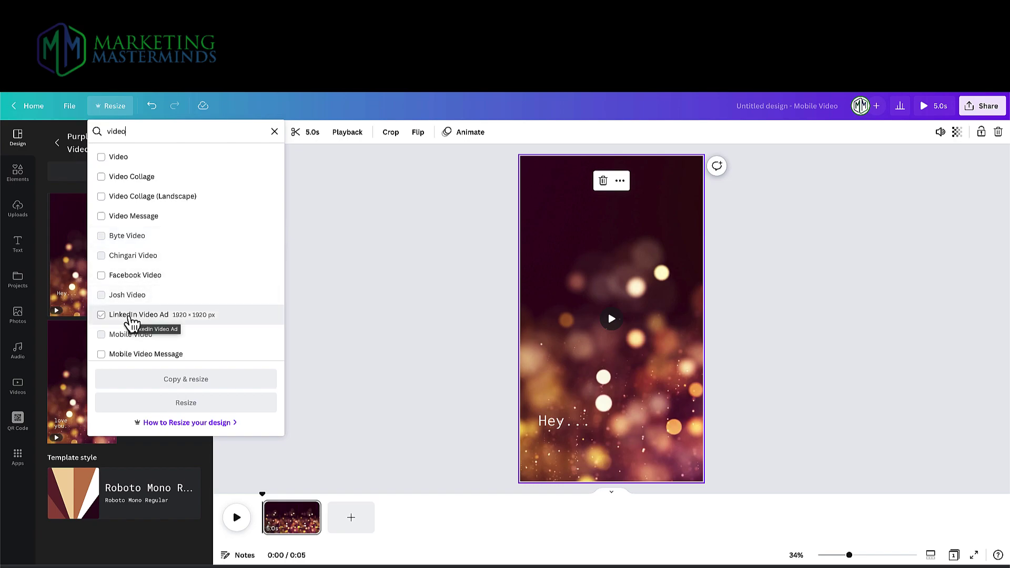
click(130, 318)
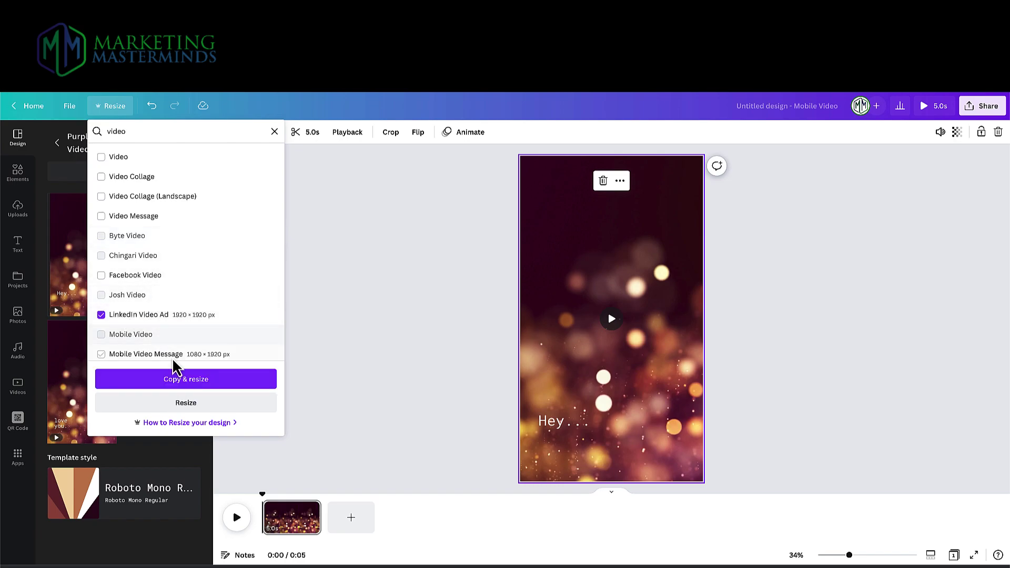
click(181, 379)
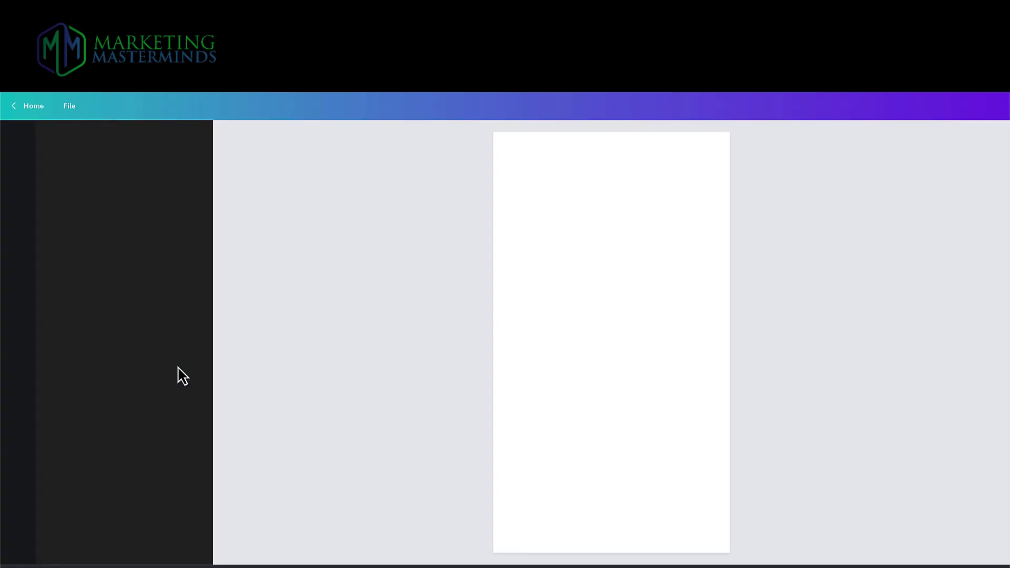